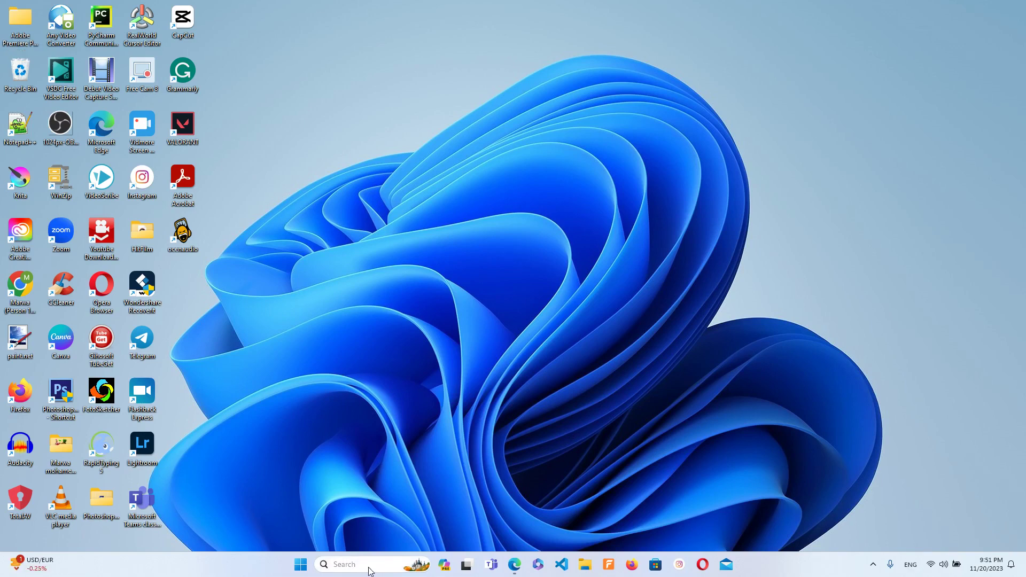
Step: Open the Windows Settings app and display the Windows Update history
{"action": "left_click", "coordinate": [374, 565]}
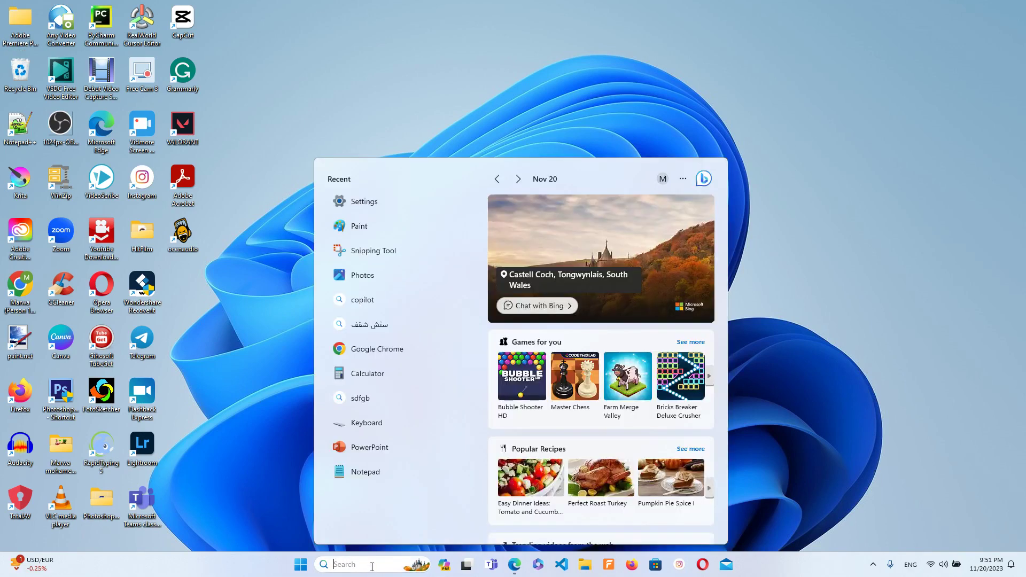
{"action": "type", "text": "se"}
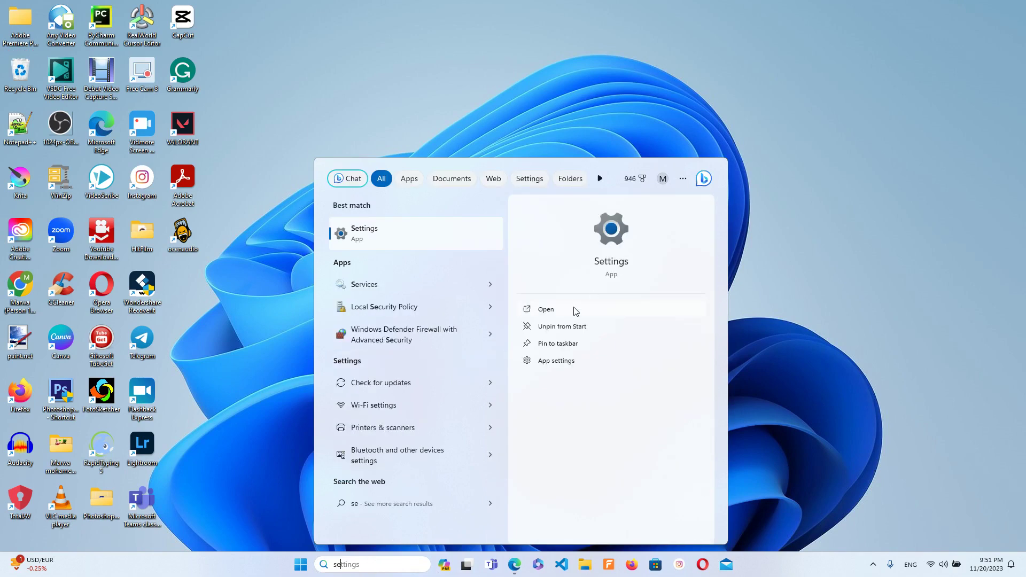
{"action": "left_click", "coordinate": [546, 309]}
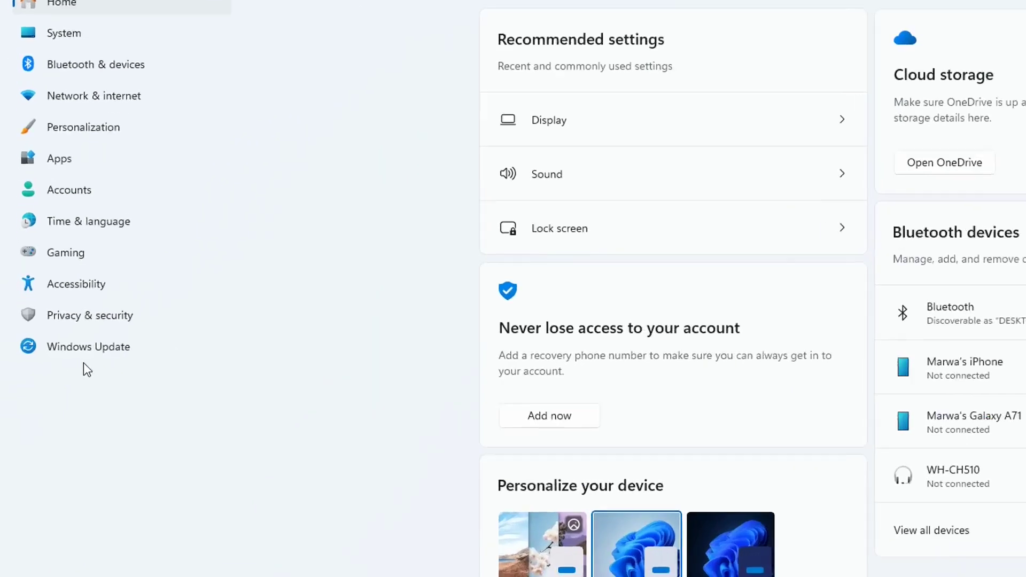
{"action": "left_click", "coordinate": [72, 351]}
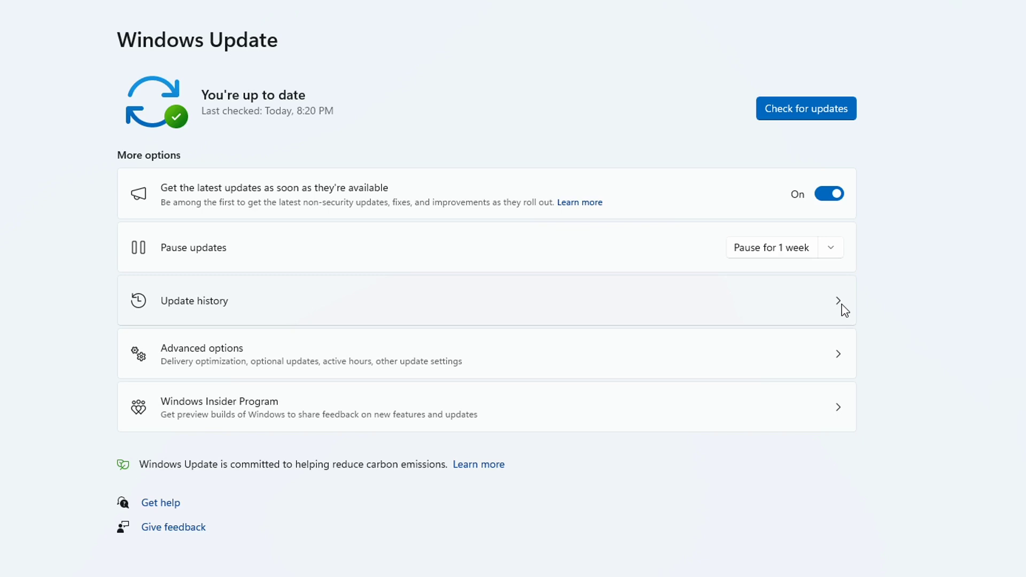
{"action": "left_click", "coordinate": [842, 306]}
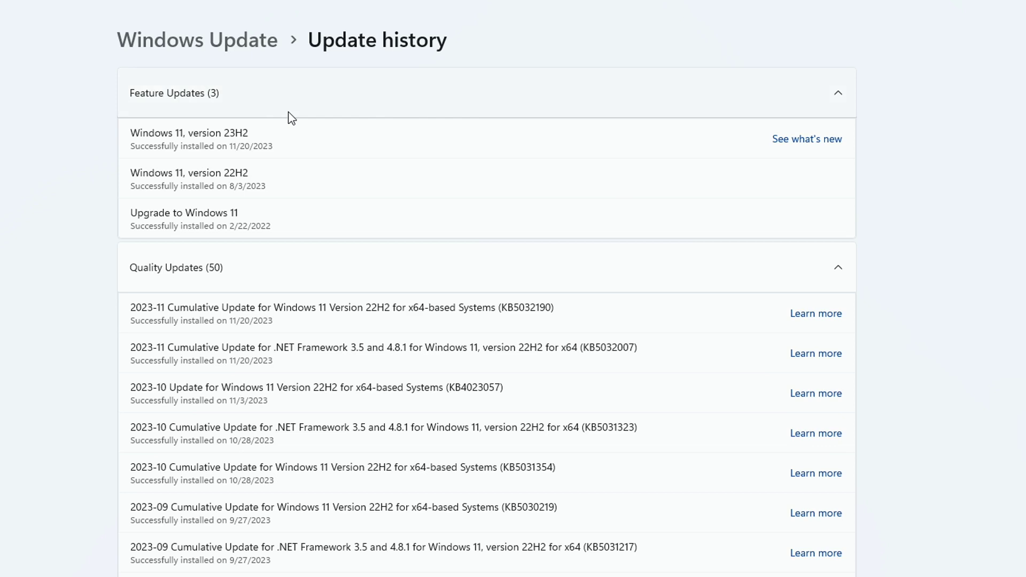
Step: Read the what's-new tips for Windows 11, version 23H2 up to the Dev Home page, and close the Tips window
{"action": "left_click", "coordinate": [799, 148]}
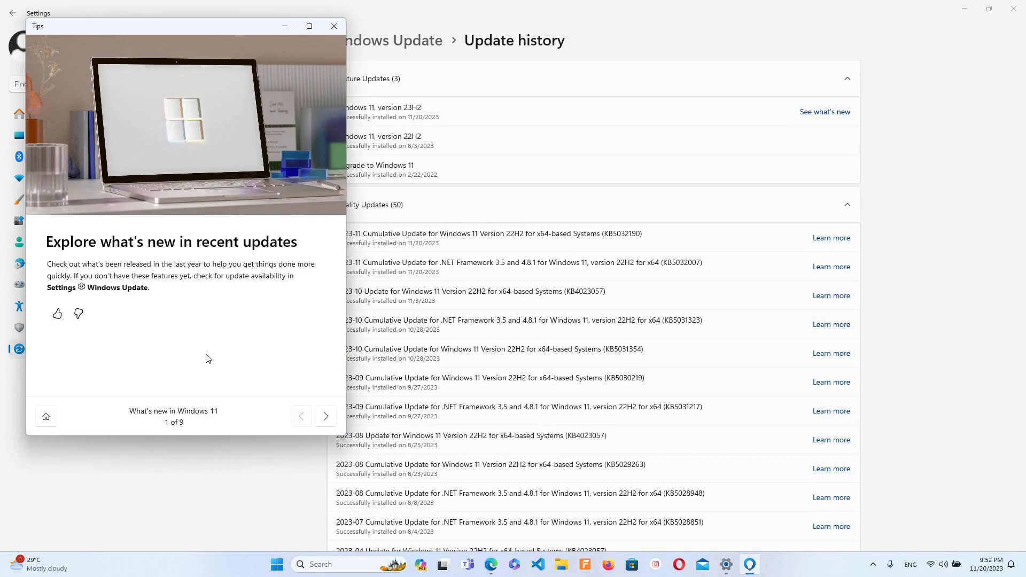
{"action": "left_click", "coordinate": [328, 422]}
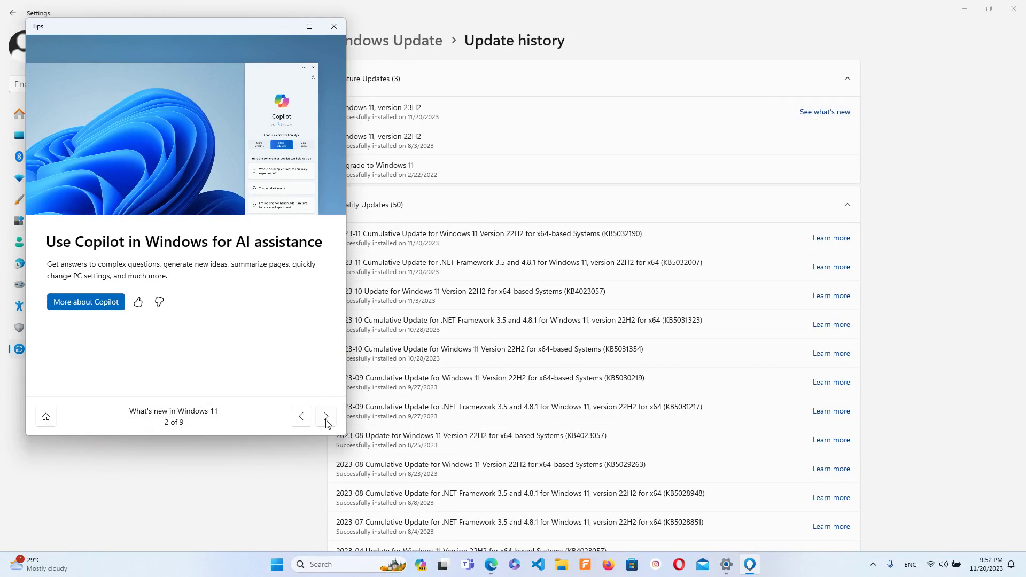
{"action": "left_click", "coordinate": [326, 417]}
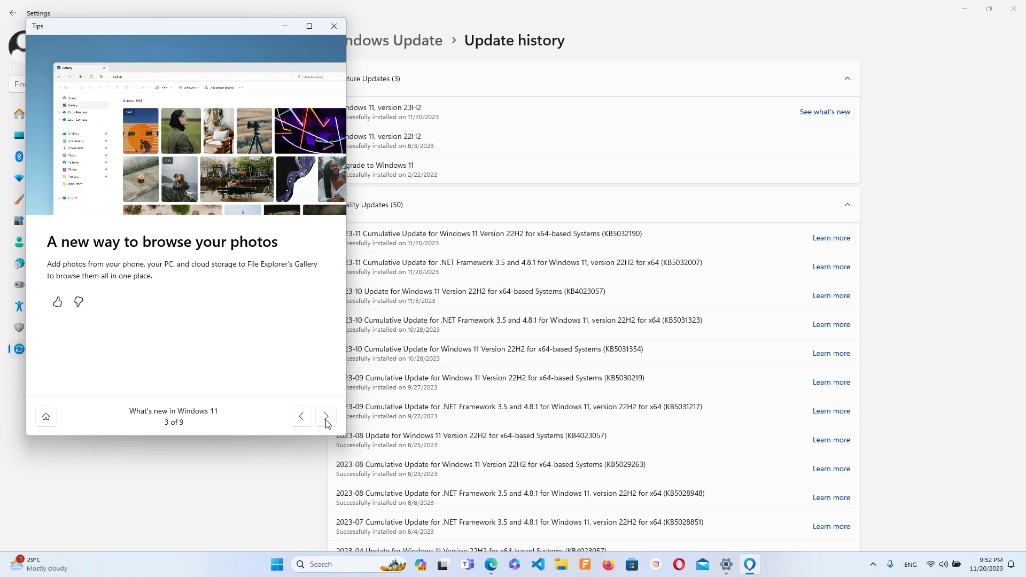
{"action": "left_click", "coordinate": [326, 417]}
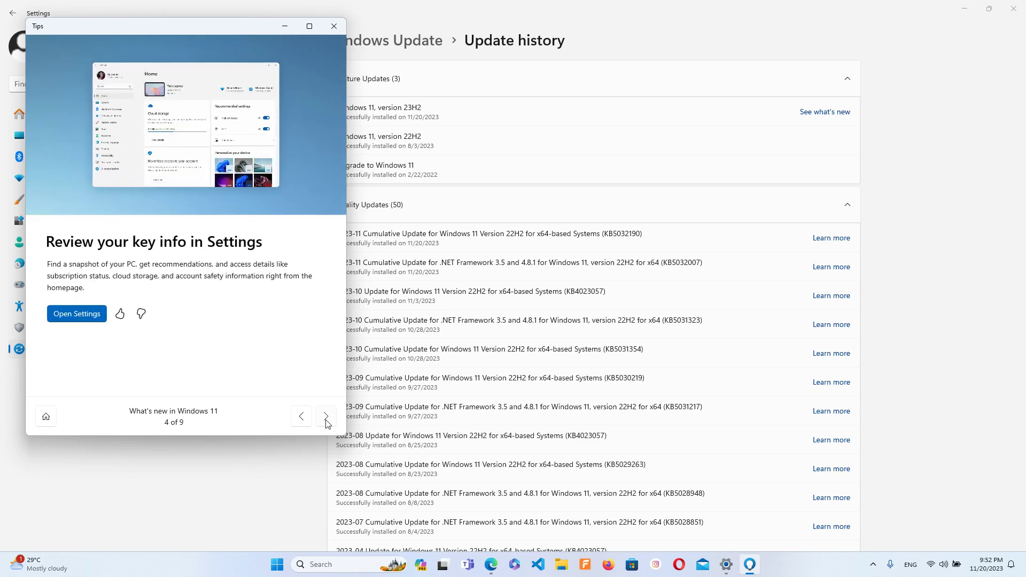
{"action": "left_click", "coordinate": [327, 420]}
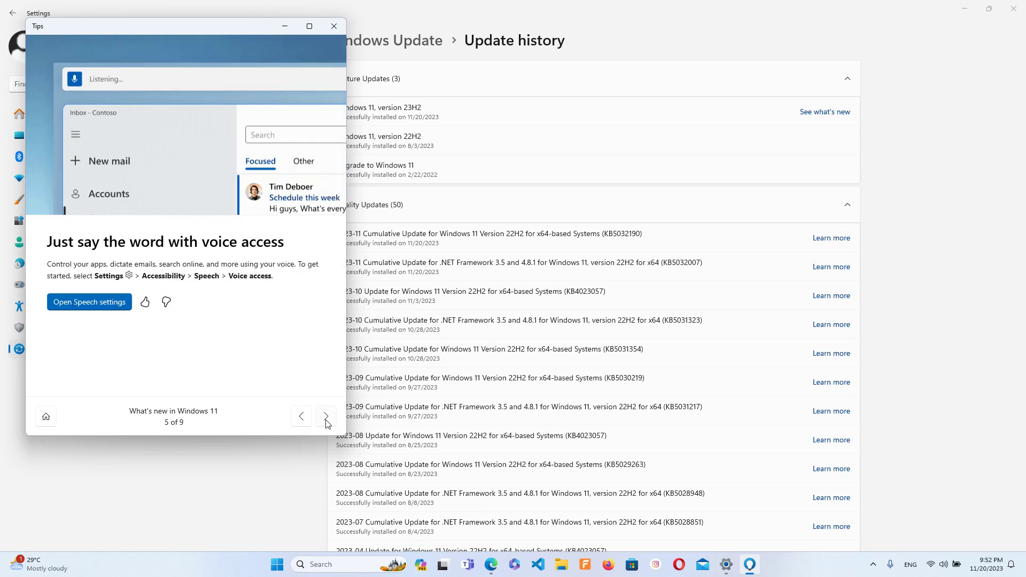
{"action": "left_click", "coordinate": [326, 418]}
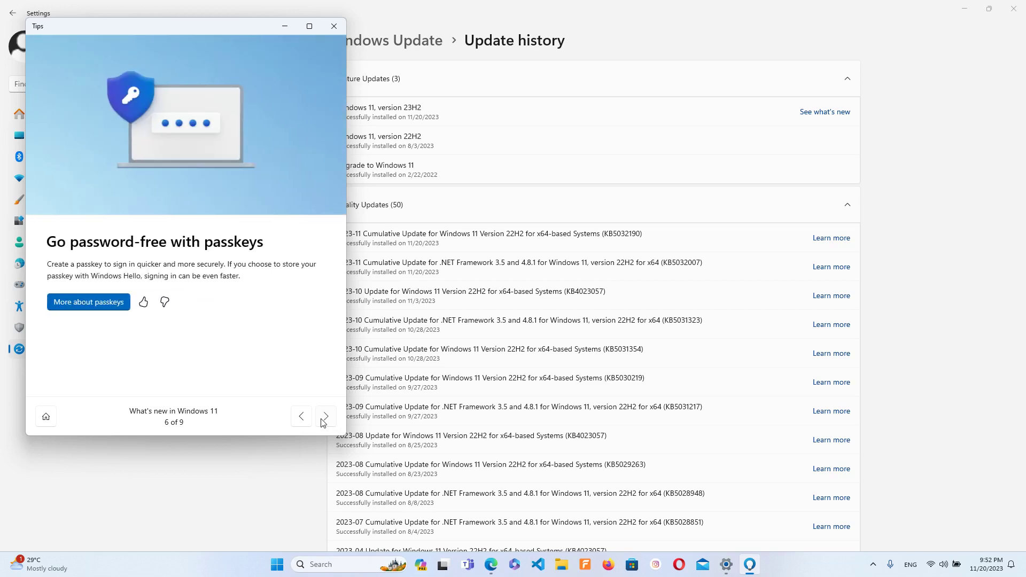
{"action": "left_click", "coordinate": [323, 423]}
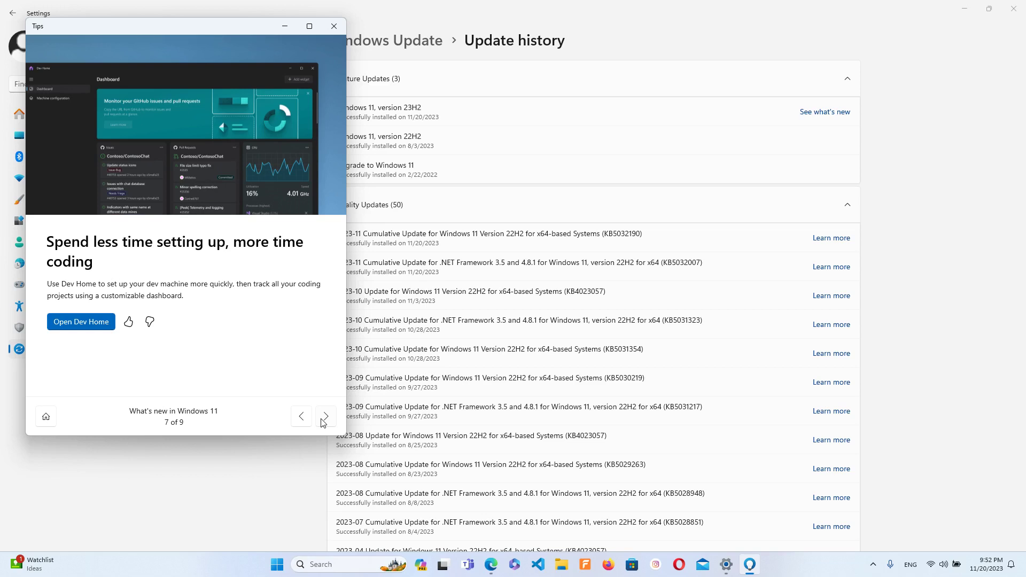
{"action": "left_click", "coordinate": [332, 26]}
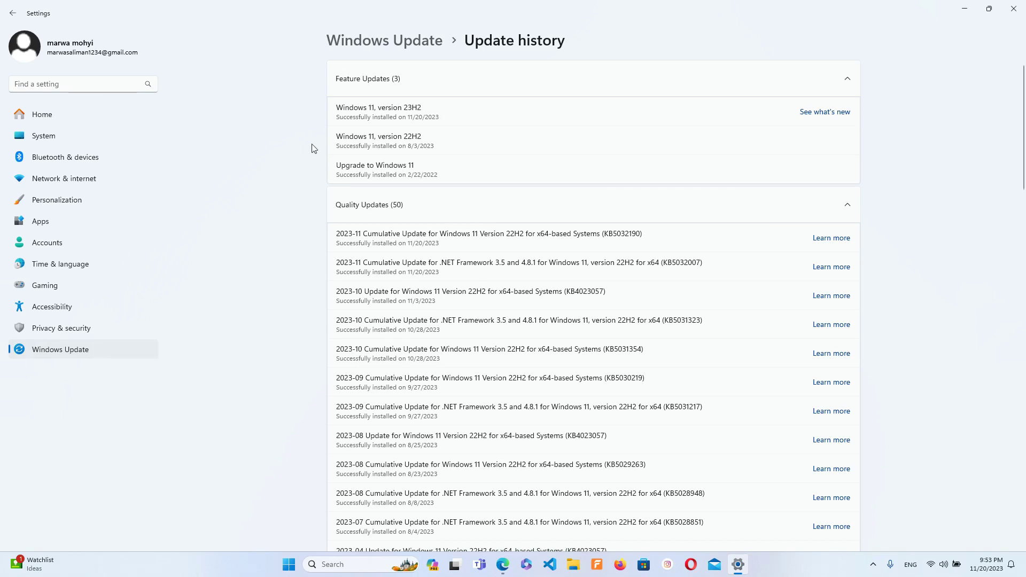
Step: Collapse the feature updates list and return to the main Windows Update page
{"action": "left_click", "coordinate": [854, 88]}
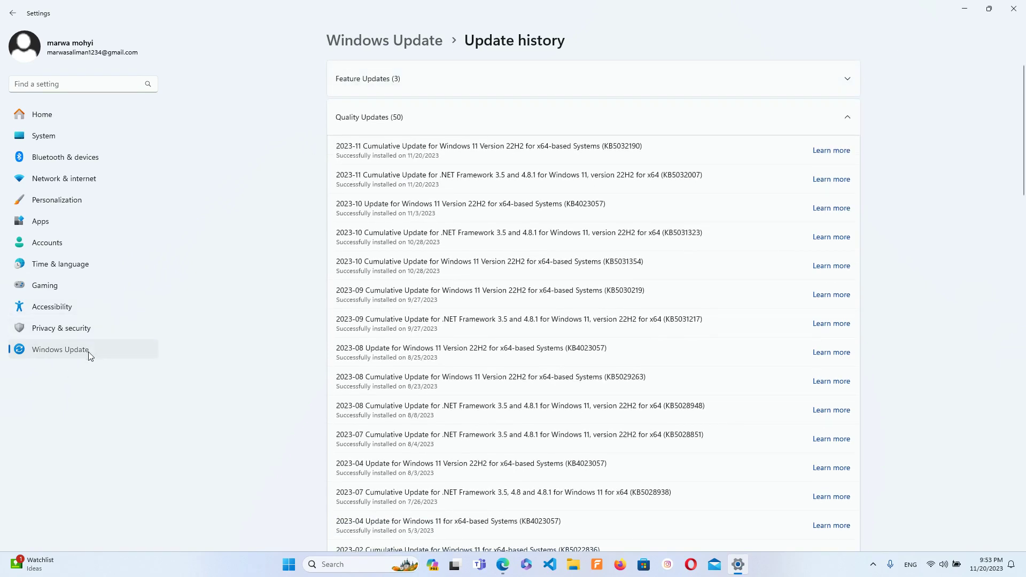
{"action": "left_click", "coordinate": [88, 352]}
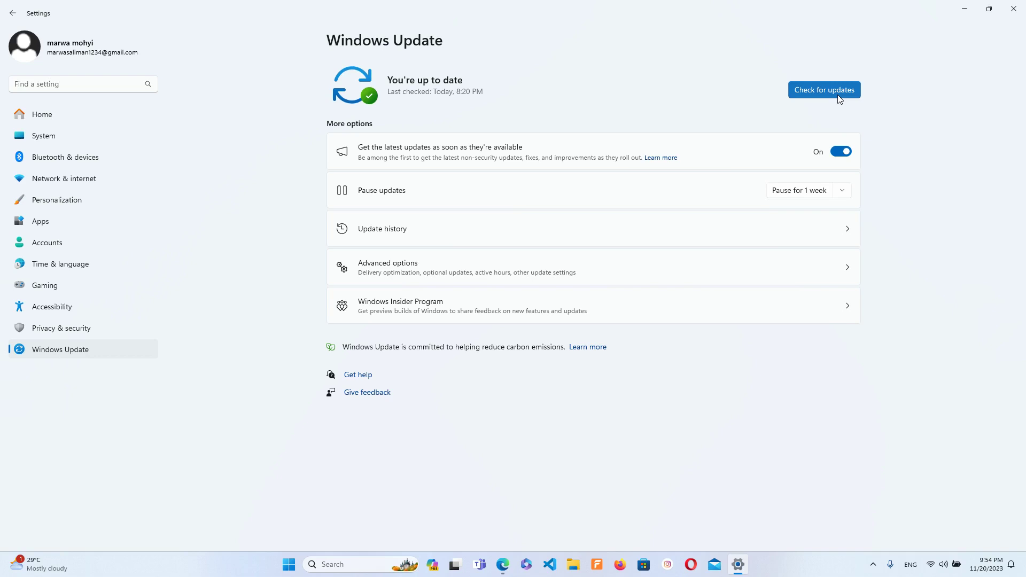
{"action": "left_click", "coordinate": [664, 233]}
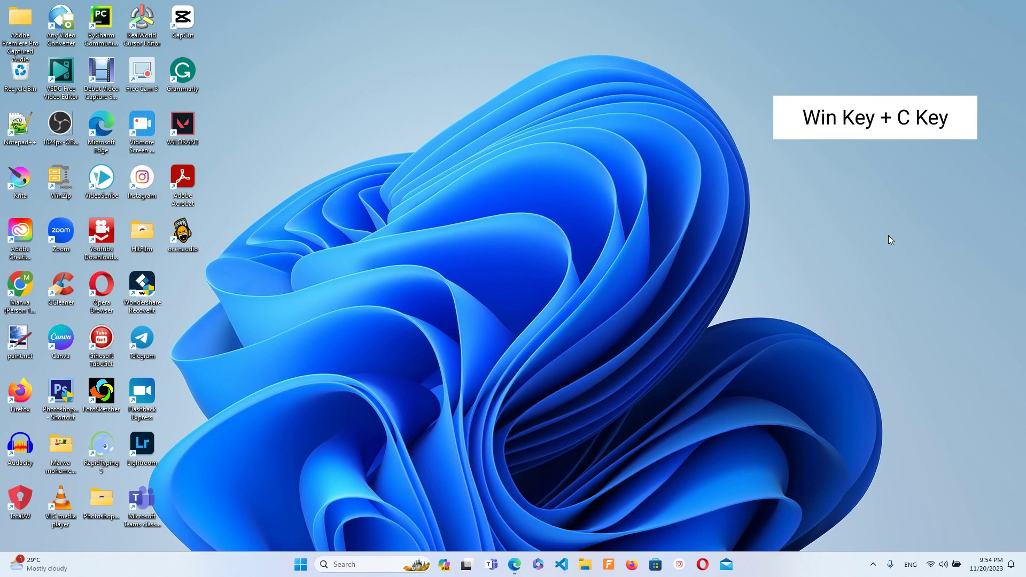
Step: Open Copilot from the desktop and start a new conversation
{"action": "key", "text": "super+c"}
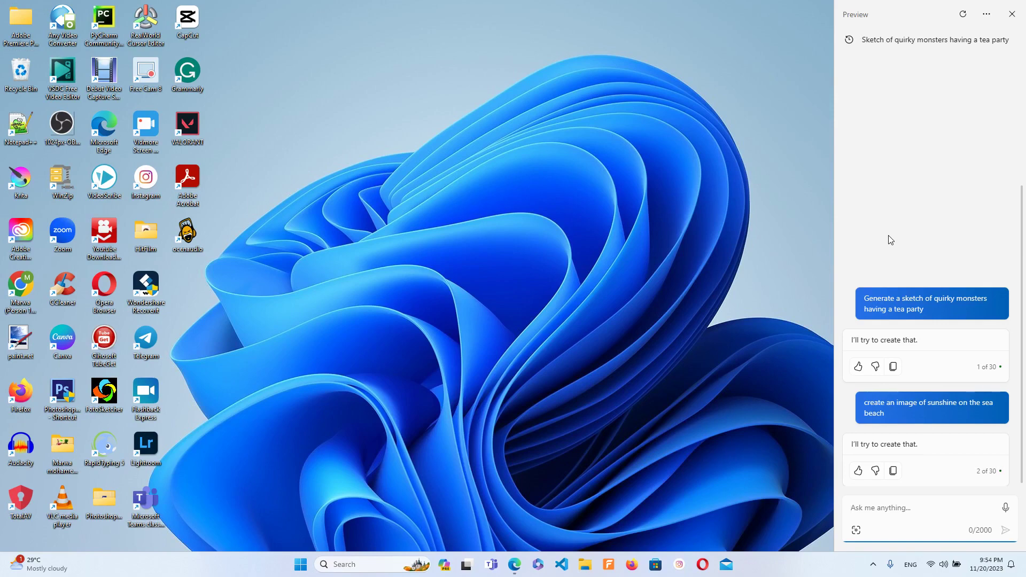
{"action": "scroll", "coordinate": [1000, 107], "scroll_direction": "up", "scroll_amount": 5}
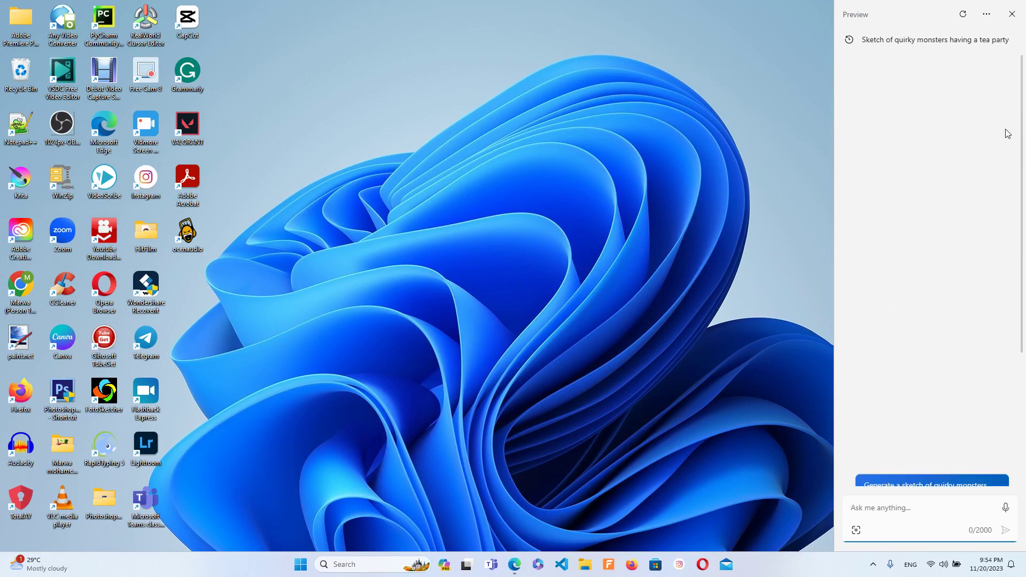
{"action": "left_click", "coordinate": [963, 14]}
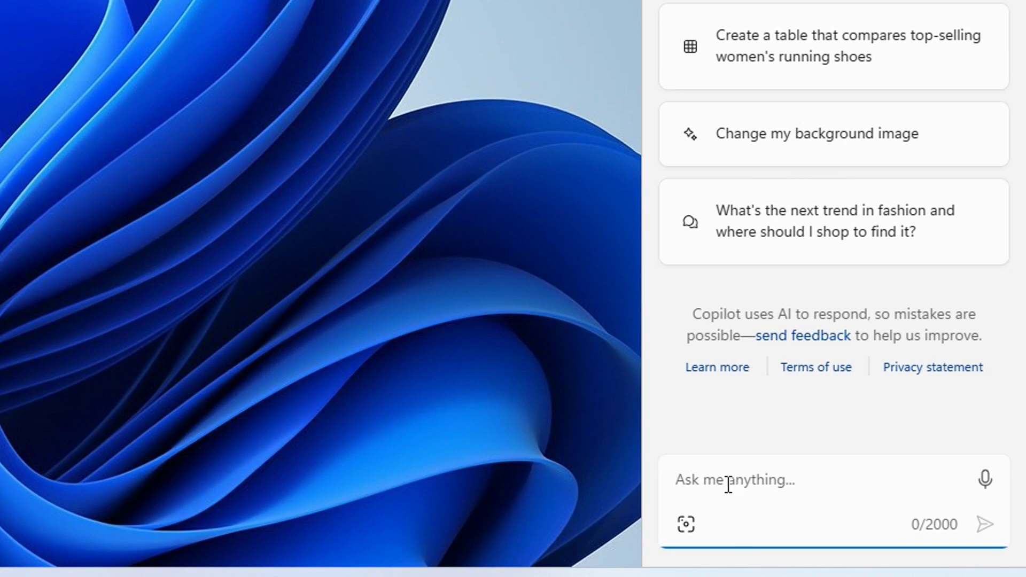
Step: Send Copilot the prompt "create an image for sunshine on swa beach"
{"action": "type", "text": "cr"}
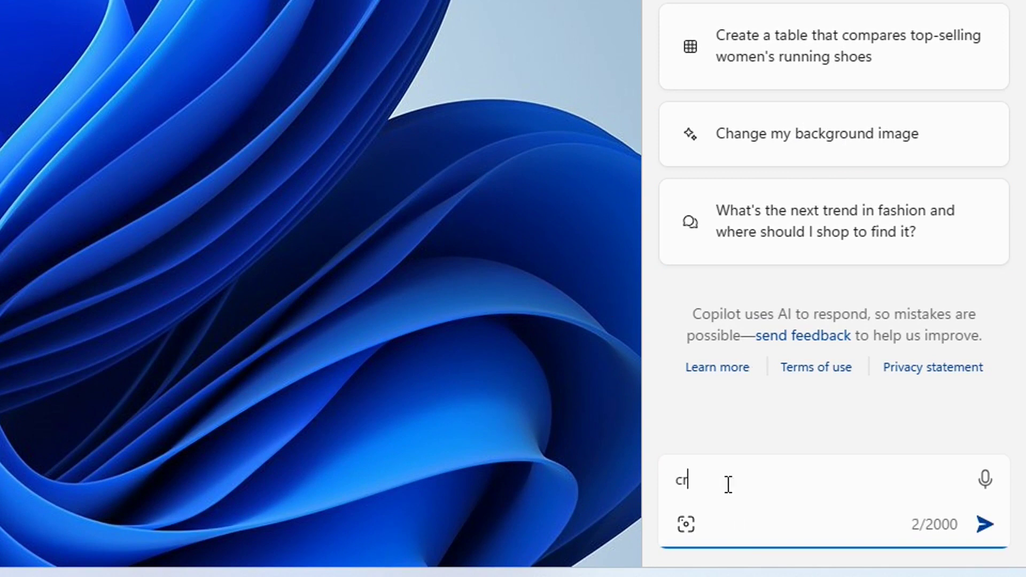
{"action": "type", "text": "eate an image for "}
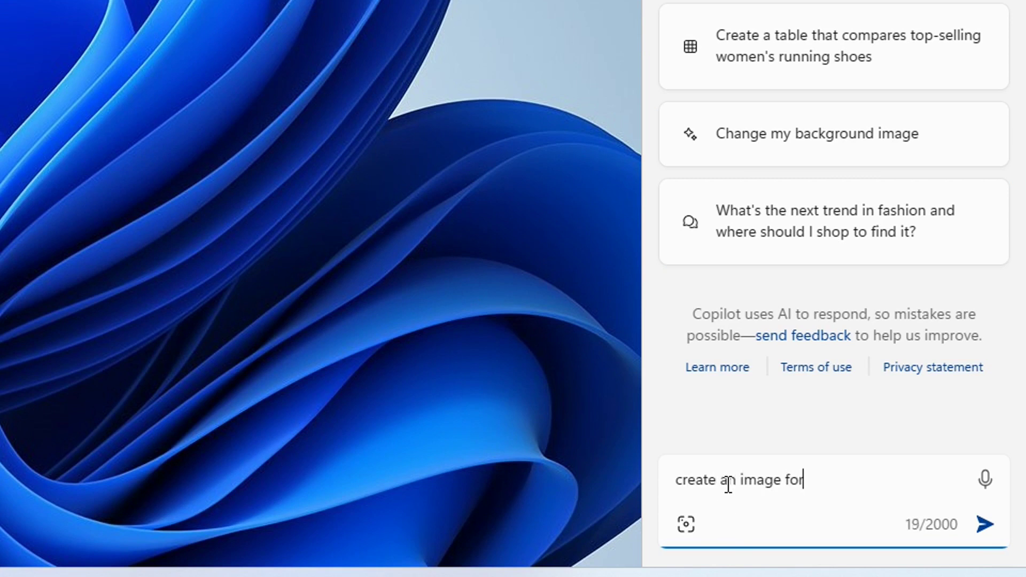
{"action": "type", "text": "sun"}
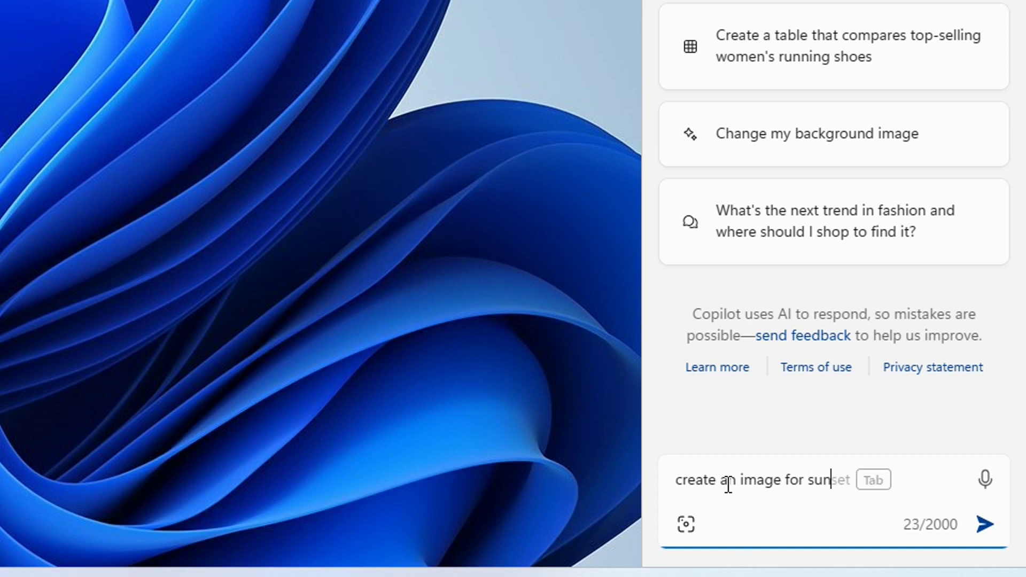
{"action": "type", "text": "chine"}
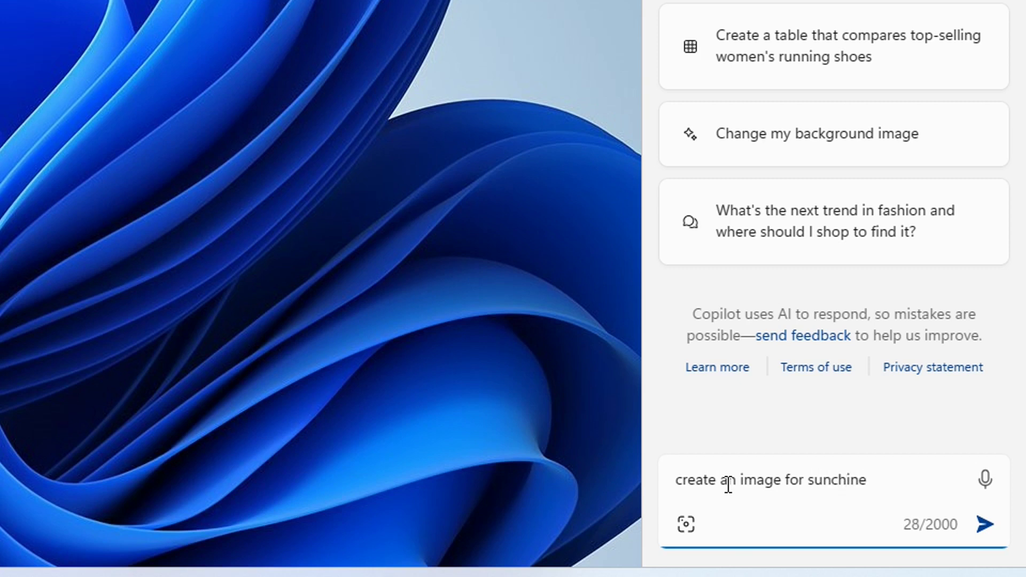
{"action": "key", "text": "BackSpace"}
{"action": "key", "text": "BackSpace"}
{"action": "key", "text": "BackSpace"}
{"action": "key", "text": "BackSpace"}
{"action": "key", "text": "BackSpace"}
{"action": "type", "text": "shi"}
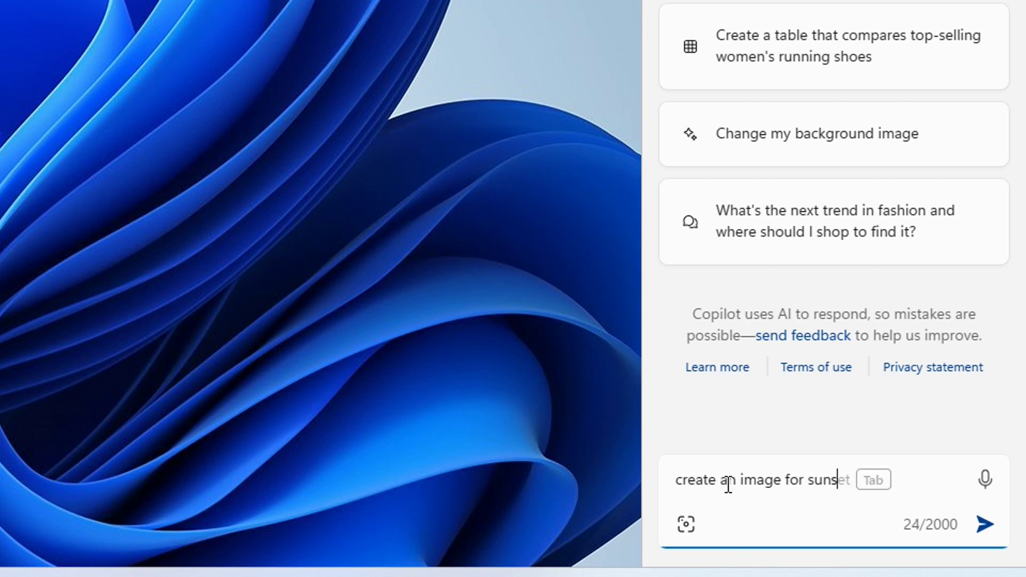
{"action": "type", "text": "ne o"}
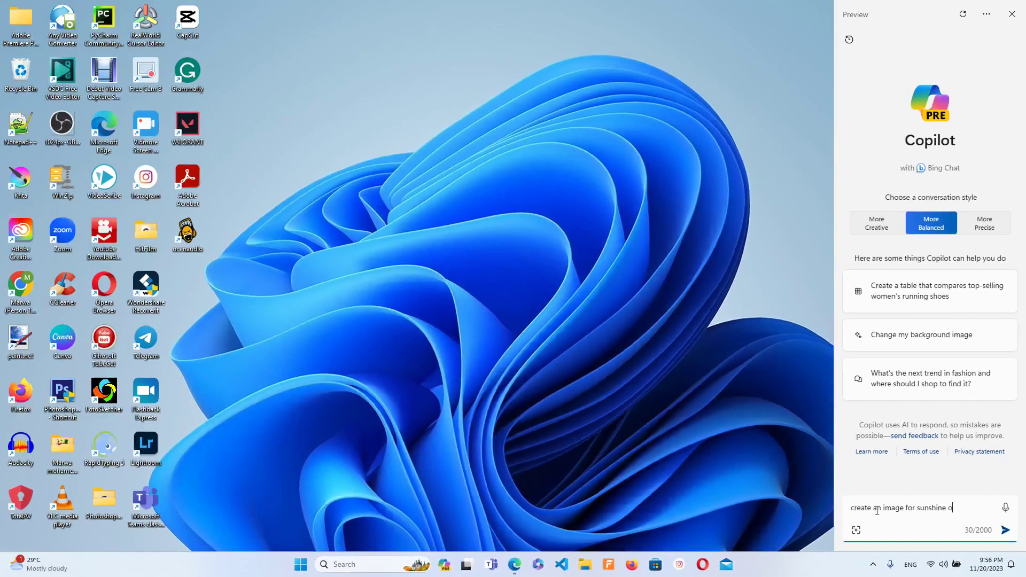
{"action": "type", "text": "n swa beach"}
{"action": "left_click", "coordinate": [1006, 531]}
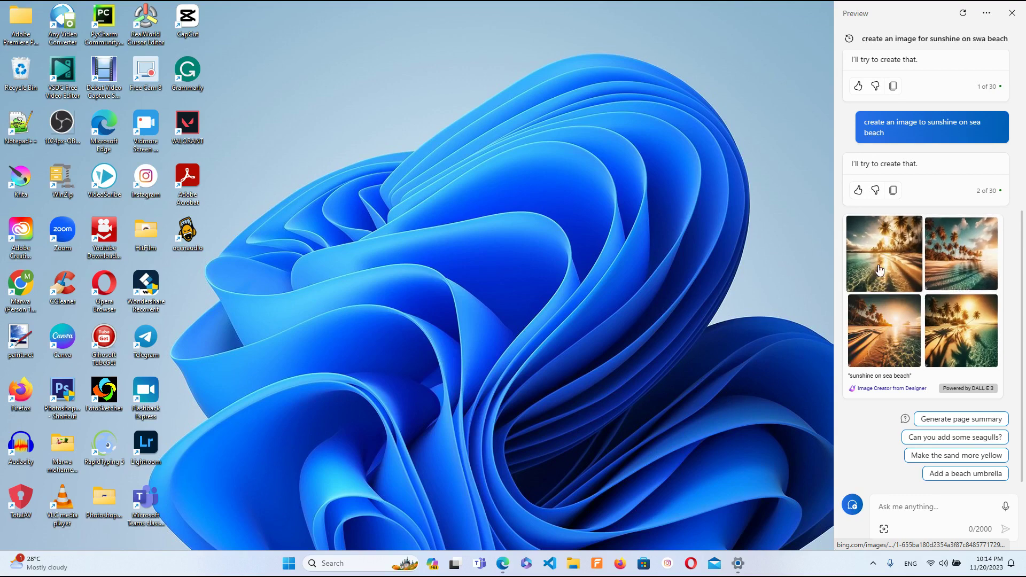
Step: View the first generated beach image full size, browse on to the third one, and return to the desktop
{"action": "left_click", "coordinate": [880, 270]}
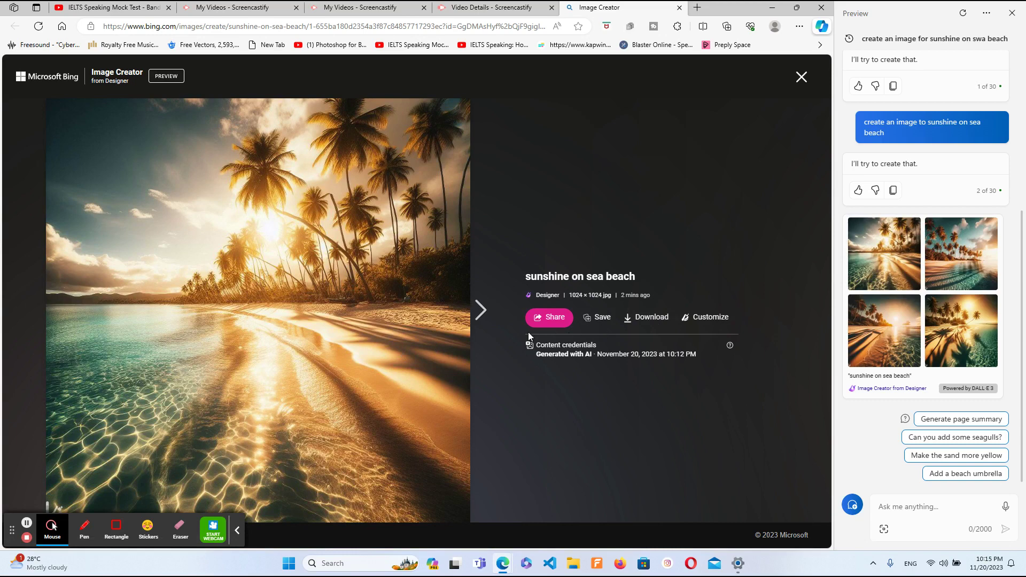
{"action": "left_click", "coordinate": [479, 316]}
{"action": "left_click", "coordinate": [482, 319]}
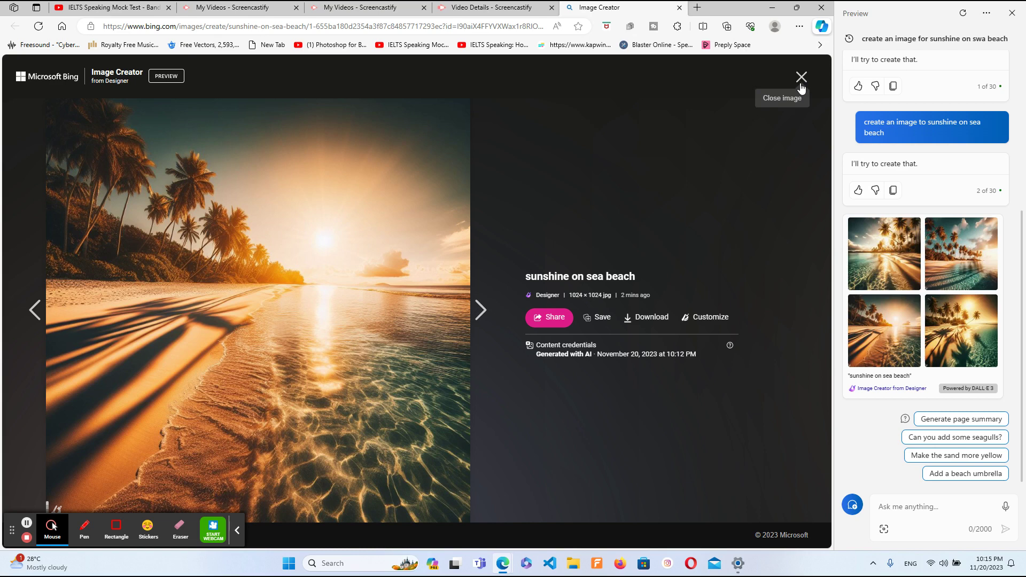
{"action": "key", "text": "super+d"}
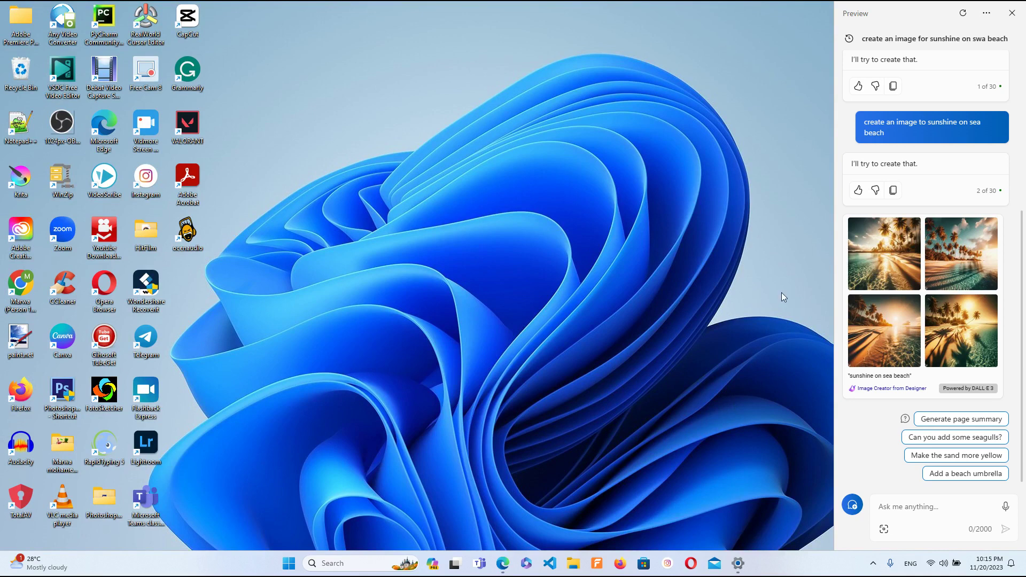
Step: Search Windows for "paint" and launch the Paint app
{"action": "left_click", "coordinate": [358, 565]}
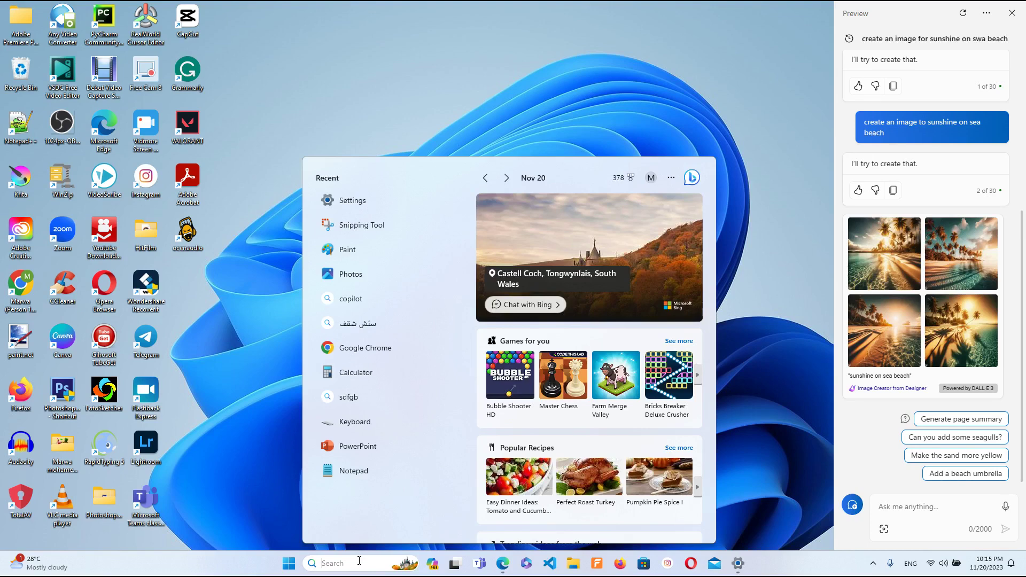
{"action": "type", "text": "paint"}
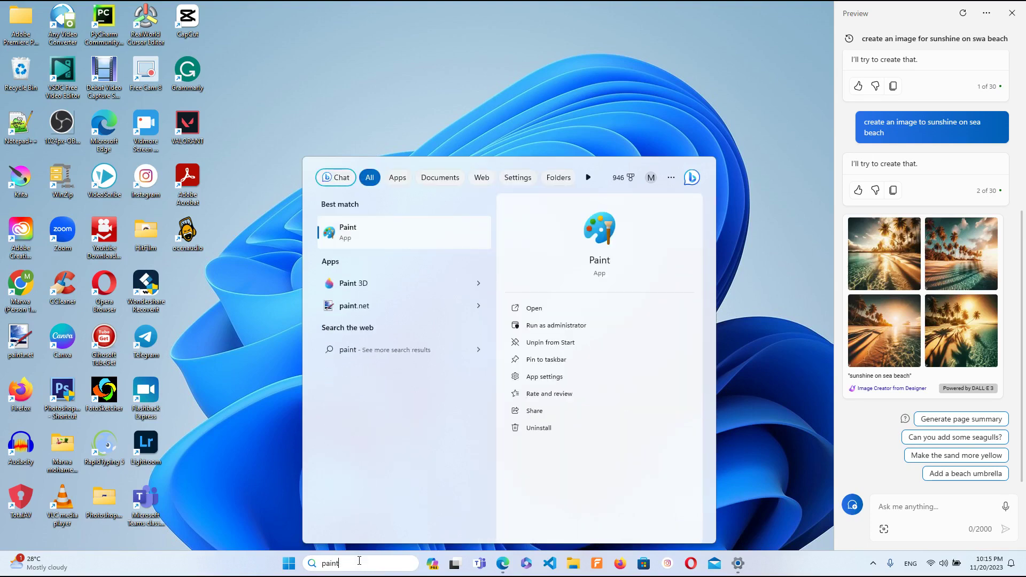
{"action": "left_click", "coordinate": [539, 311]}
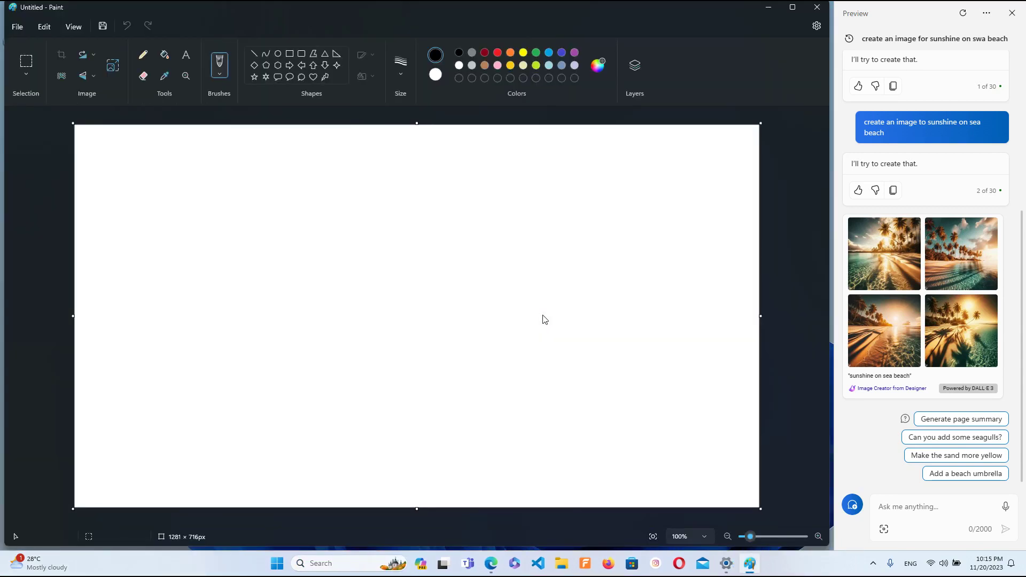
Step: Open the image "Untitled design (1).png" from the Downloads folder in Paint
{"action": "left_click", "coordinate": [20, 28]}
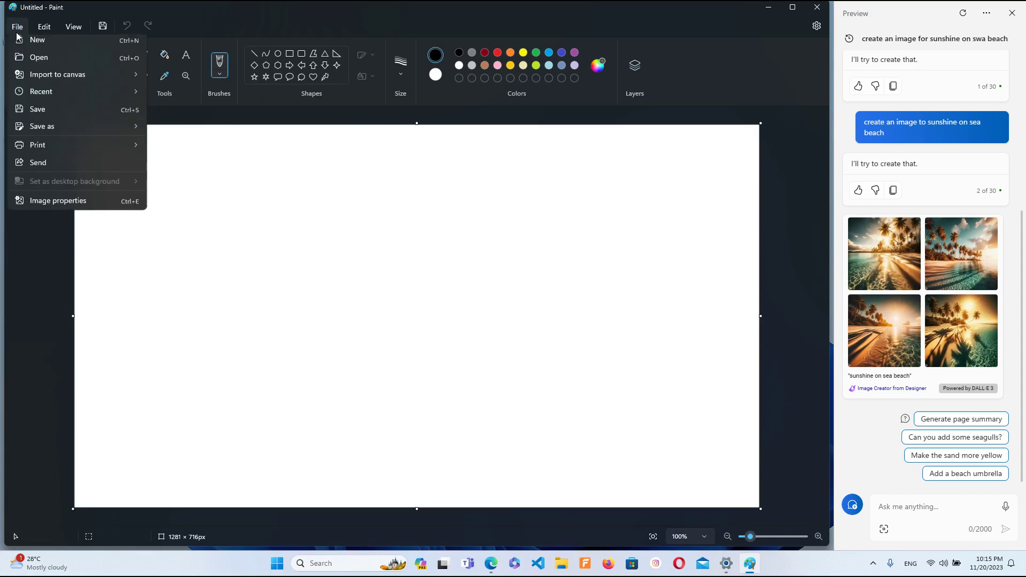
{"action": "left_click", "coordinate": [48, 63]}
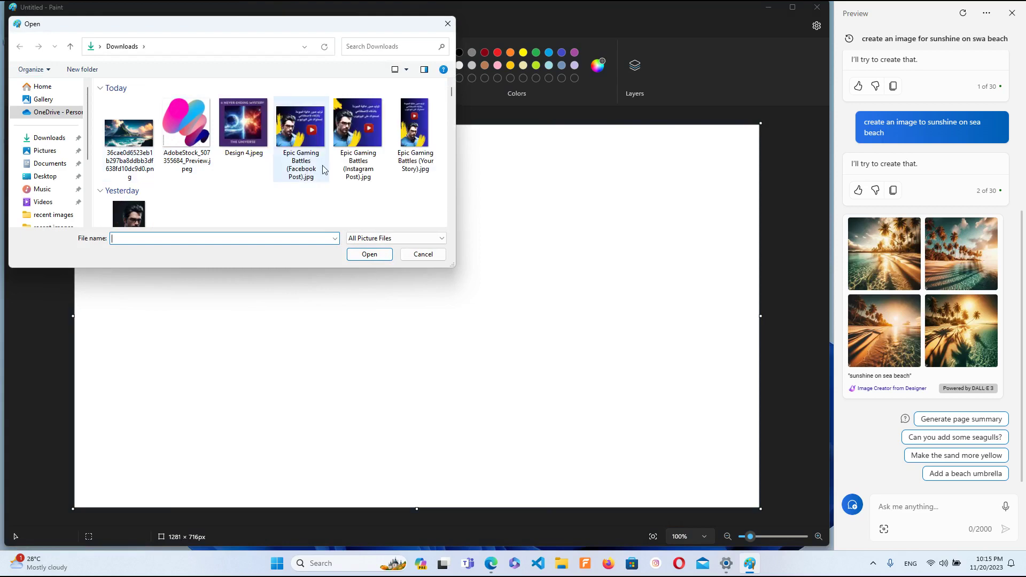
{"action": "scroll", "coordinate": [323, 170], "scroll_direction": "down", "scroll_amount": 10}
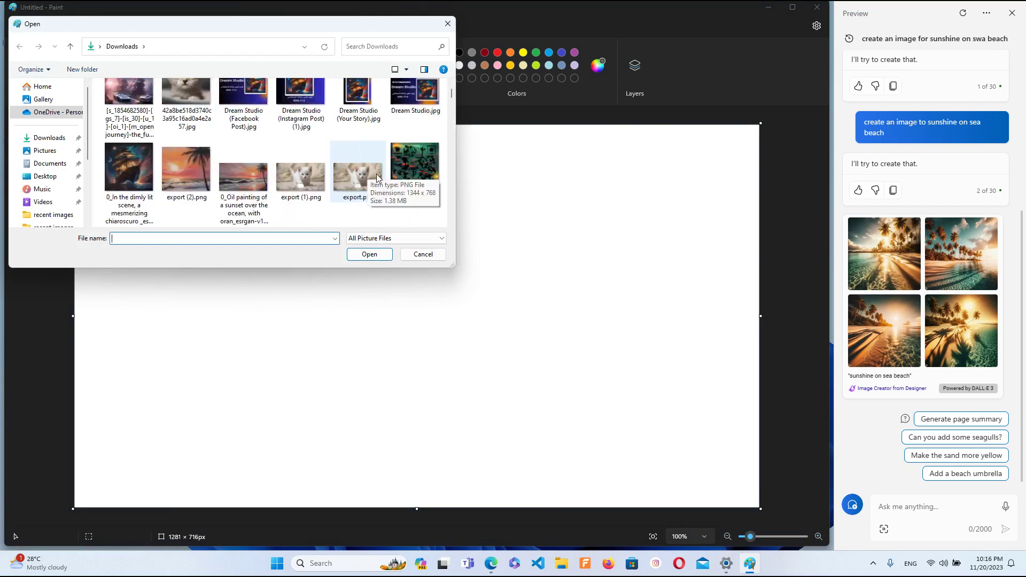
{"action": "scroll", "coordinate": [376, 178], "scroll_direction": "down", "scroll_amount": 5}
{"action": "scroll", "coordinate": [377, 178], "scroll_direction": "up", "scroll_amount": 3}
{"action": "double_click", "coordinate": [128, 177]}
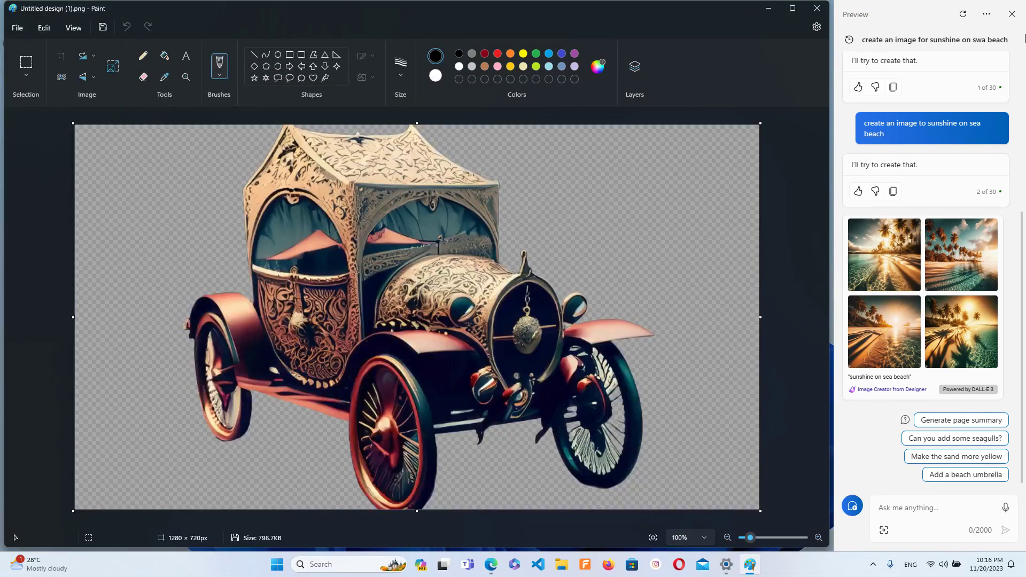
Step: Close Copilot and add a new empty layer above the vintage car image
{"action": "left_click", "coordinate": [1016, 27]}
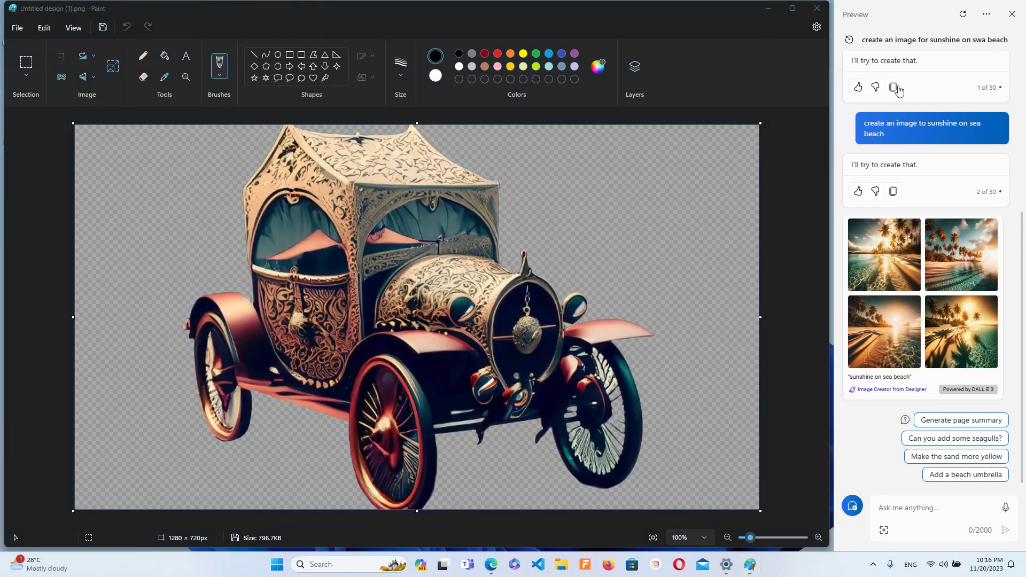
{"action": "key", "text": "super+c"}
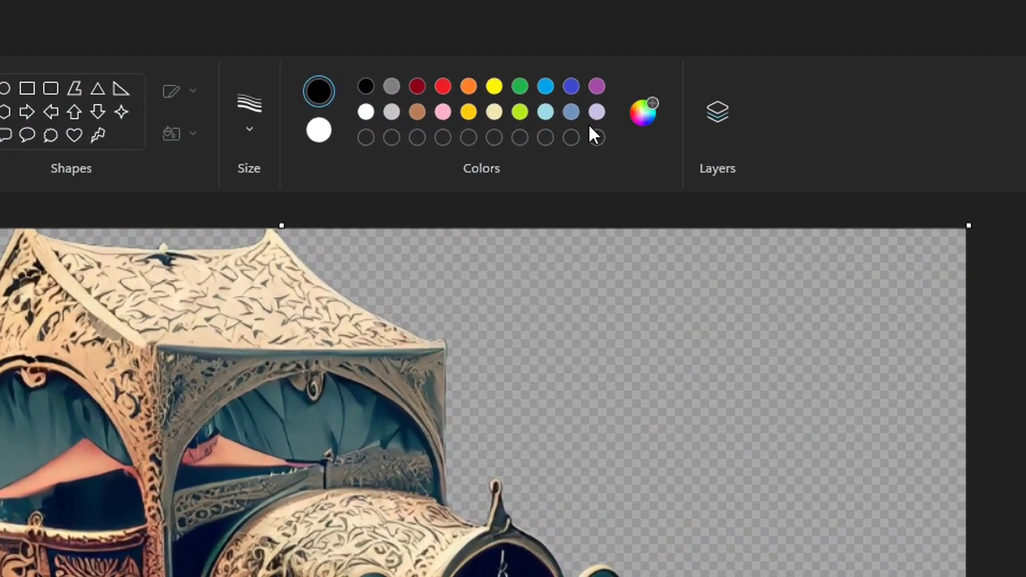
{"action": "left_click", "coordinate": [713, 126]}
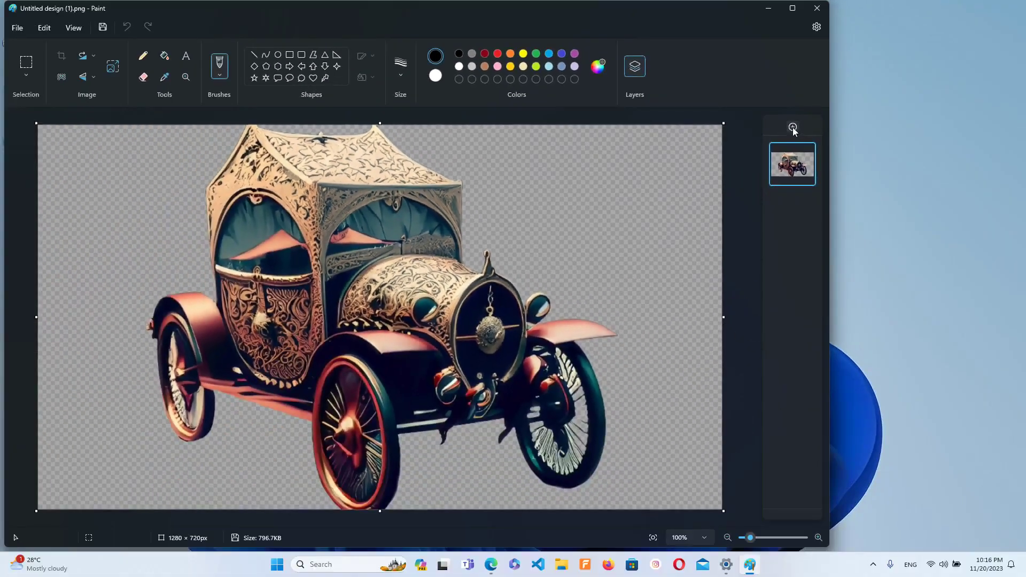
{"action": "left_click", "coordinate": [1025, 233]}
{"action": "left_click", "coordinate": [947, 124]}
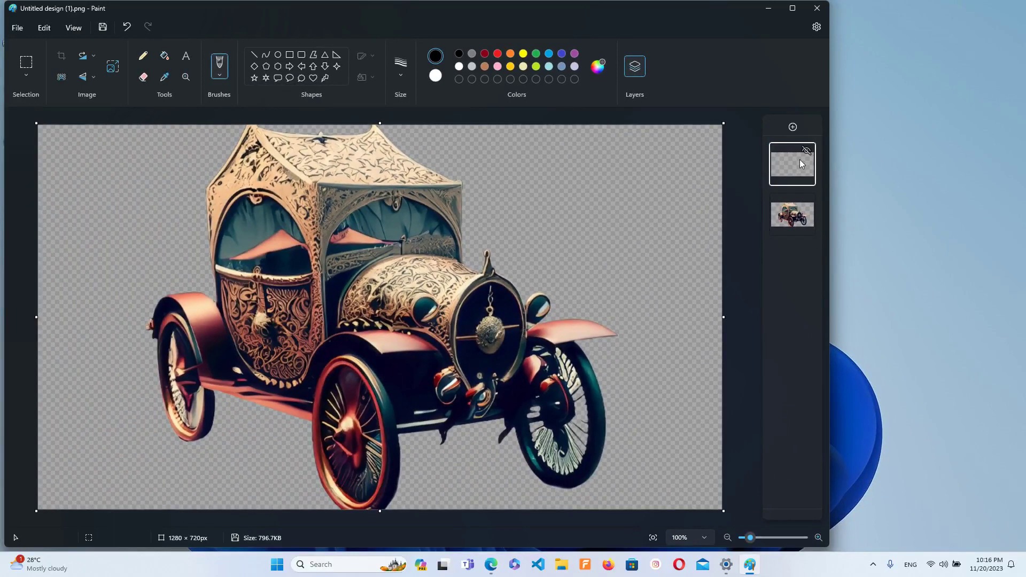
{"action": "right_click", "coordinate": [798, 162]}
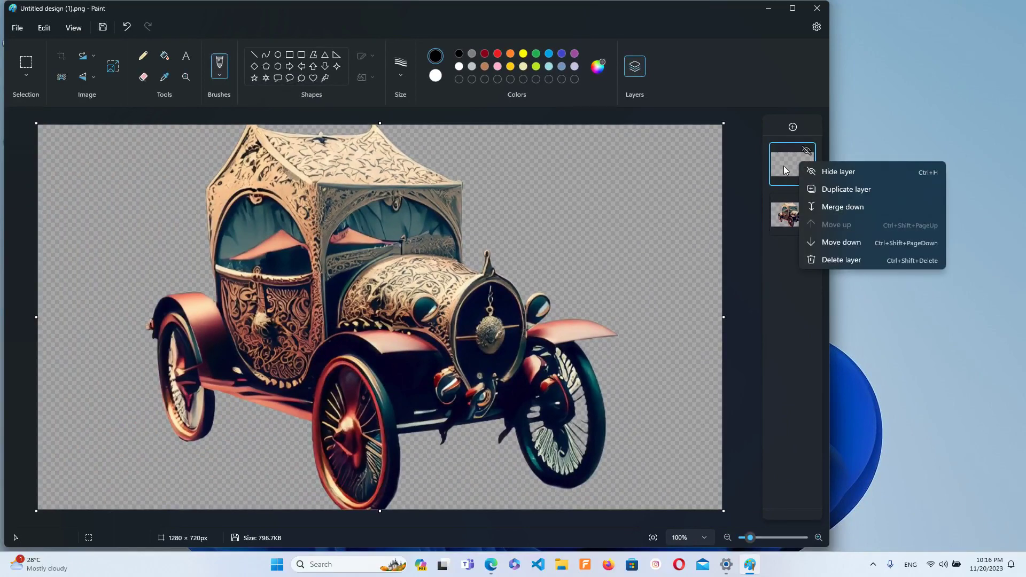
{"action": "left_click", "coordinate": [784, 167]}
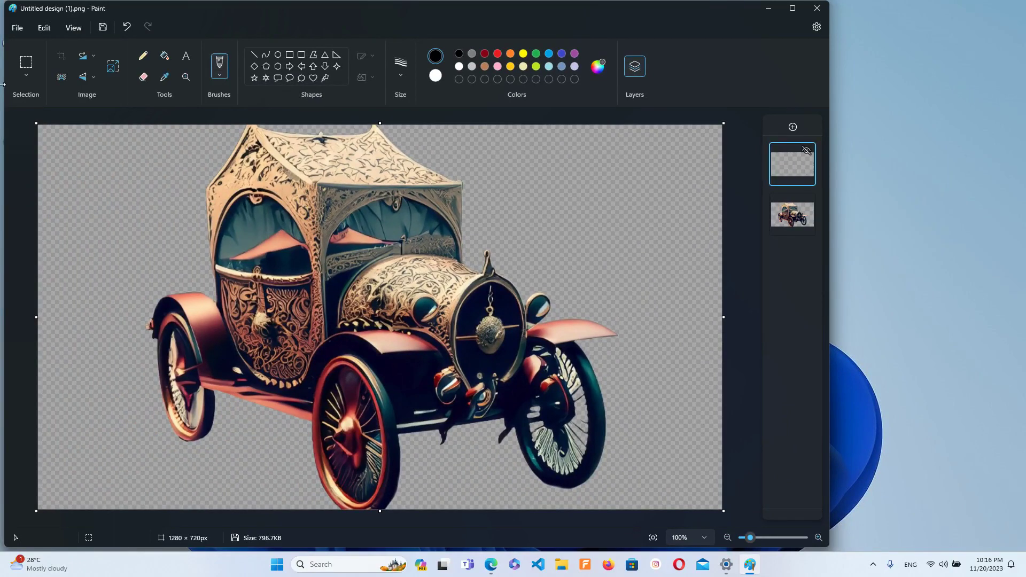
{"action": "left_click", "coordinate": [26, 75]}
{"action": "left_click", "coordinate": [30, 93]}
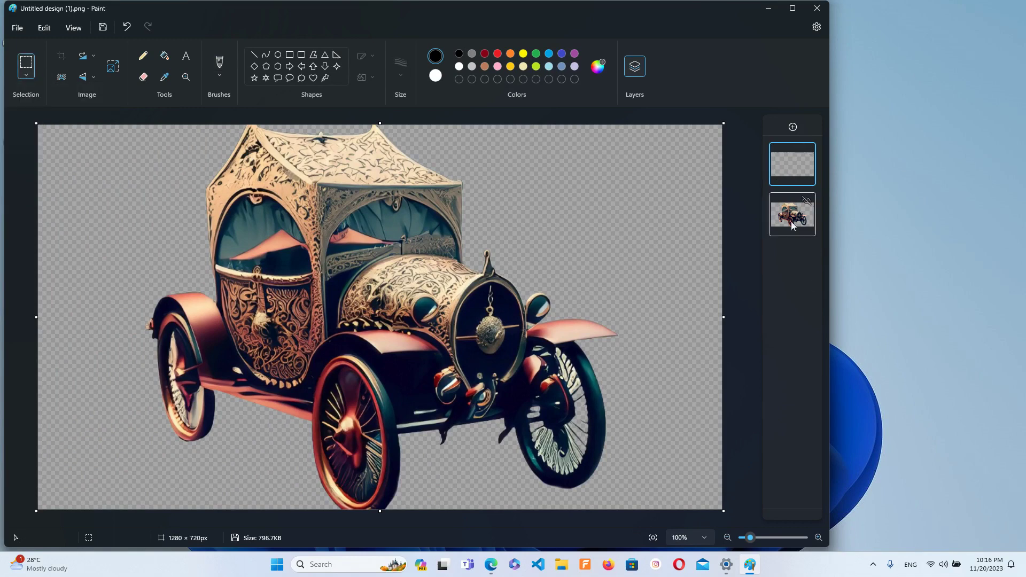
Step: Fill the new layer with orange while the car layer is hidden, and move the reshown car layer above it
{"action": "left_click", "coordinate": [806, 201]}
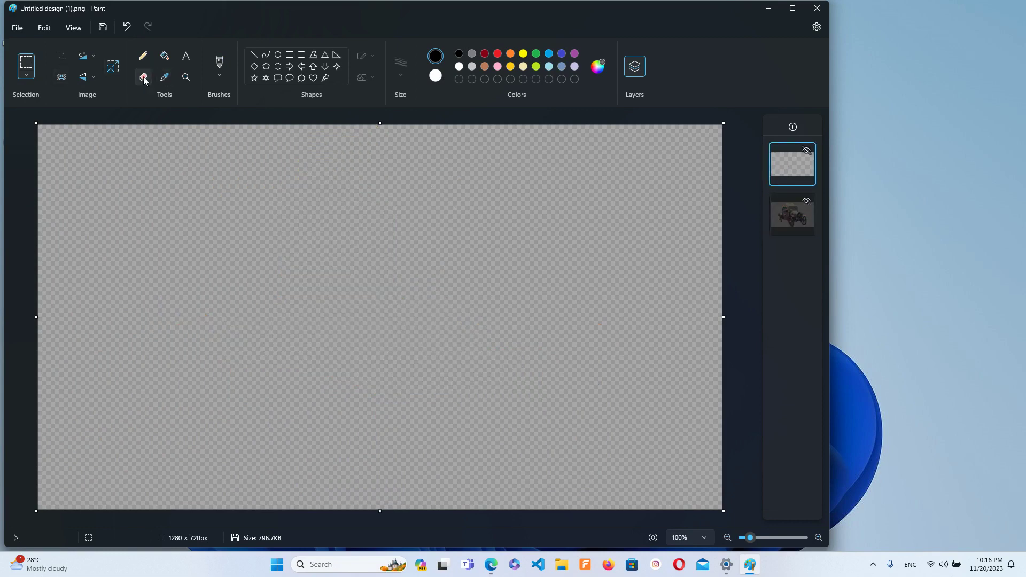
{"action": "left_click", "coordinate": [165, 57]}
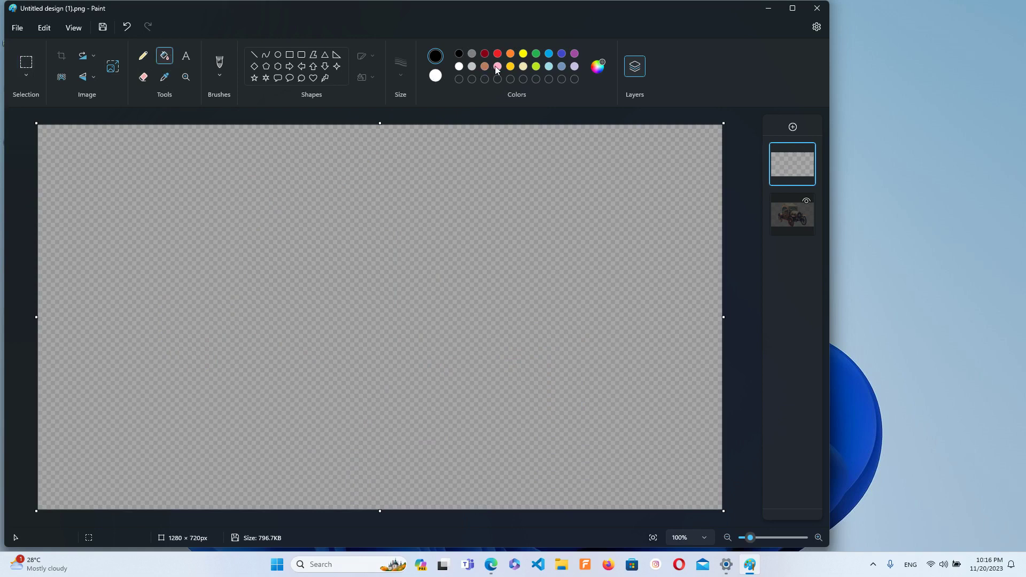
{"action": "left_click", "coordinate": [510, 54]}
{"action": "left_click", "coordinate": [560, 176]}
{"action": "left_click", "coordinate": [807, 201]}
{"action": "left_click_drag", "start_coordinate": [781, 224], "coordinate": [792, 163]}
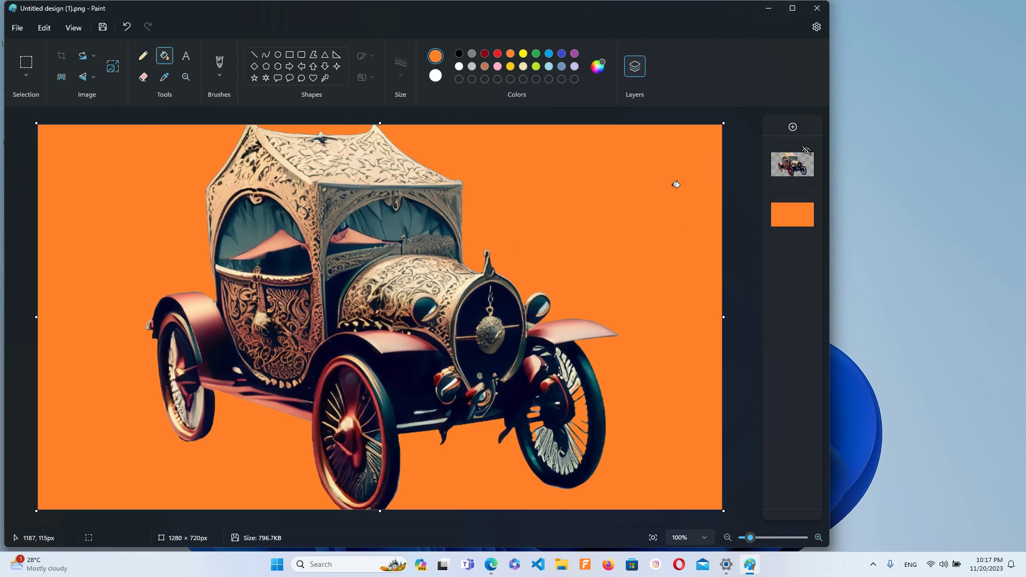
Step: Close Paint without saving the image, search Windows for "snip" and launch Snipping Tool
{"action": "left_click", "coordinate": [816, 10]}
{"action": "left_click", "coordinate": [431, 328]}
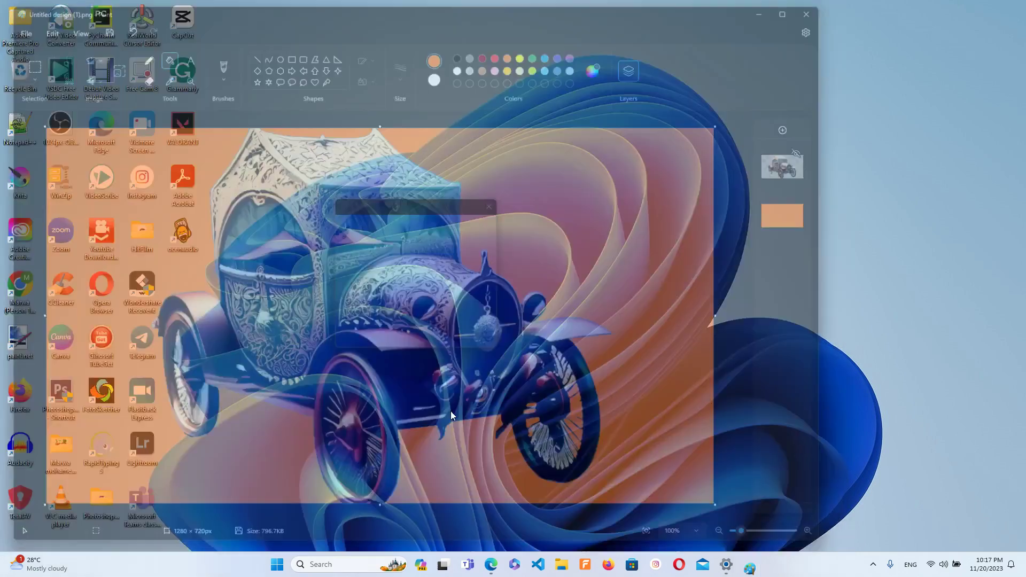
{"action": "left_click", "coordinate": [342, 566]}
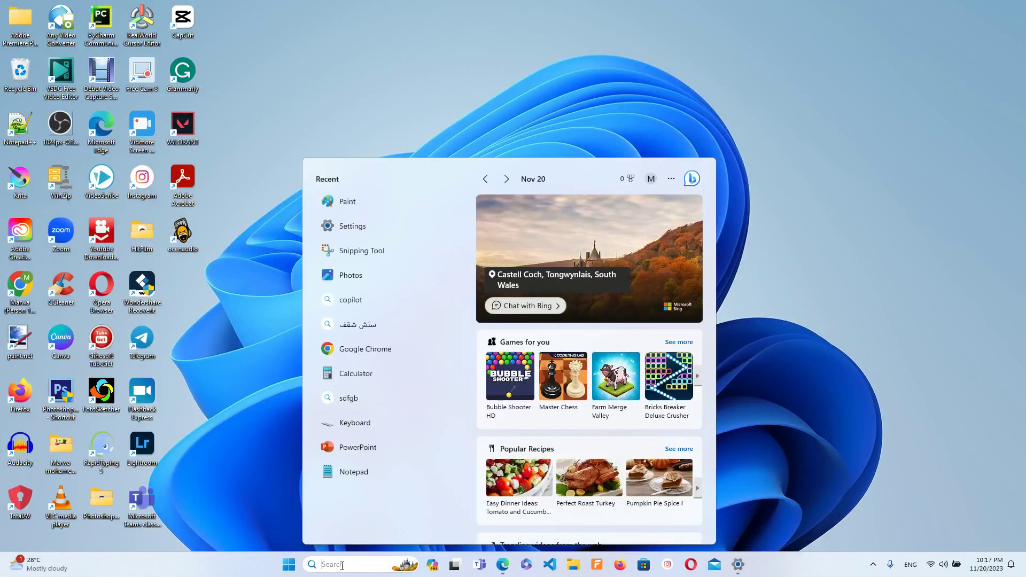
{"action": "type", "text": "snip"}
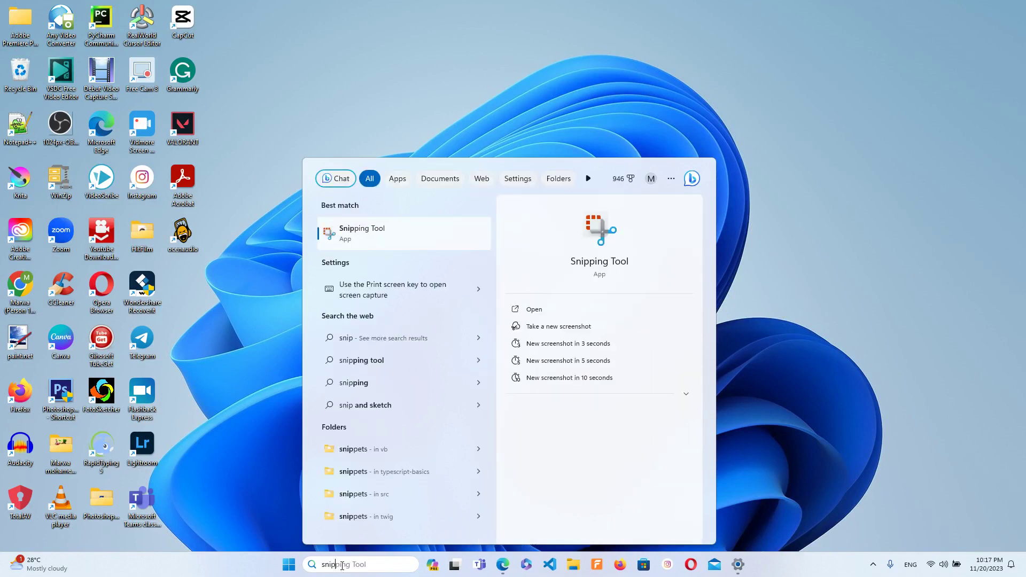
{"action": "left_click", "coordinate": [542, 315]}
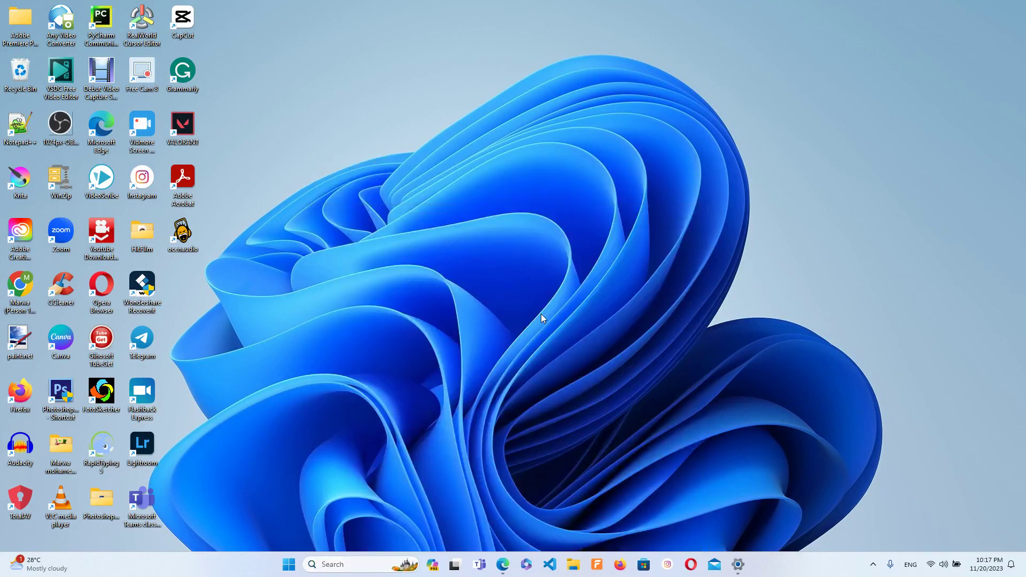
Step: Start a new video snip and mark a large rectangular recording area across the middle of the desktop
{"action": "left_click", "coordinate": [404, 175]}
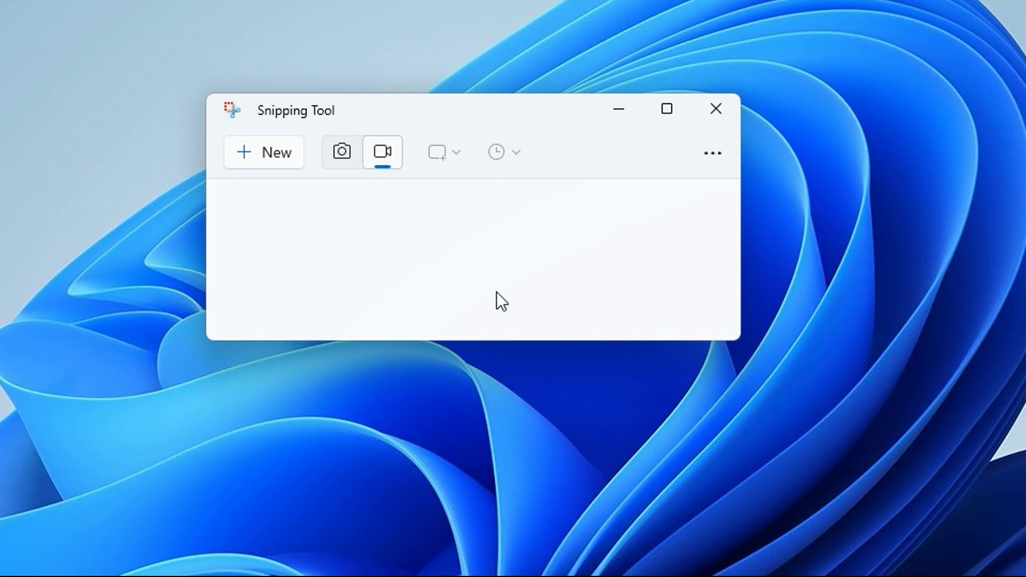
{"action": "left_click", "coordinate": [278, 152]}
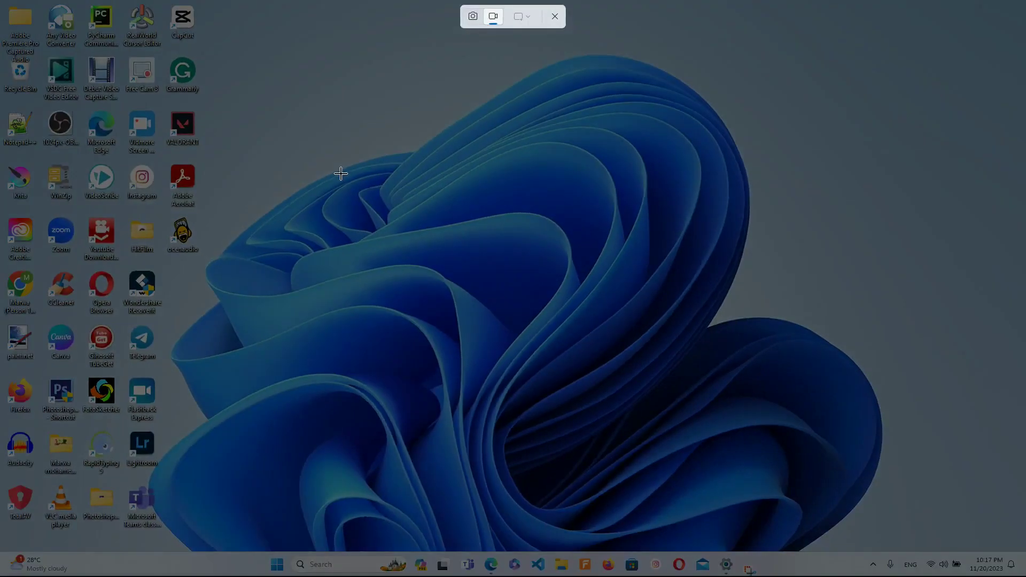
{"action": "left_click_drag", "start_coordinate": [332, 90], "coordinate": [916, 468]}
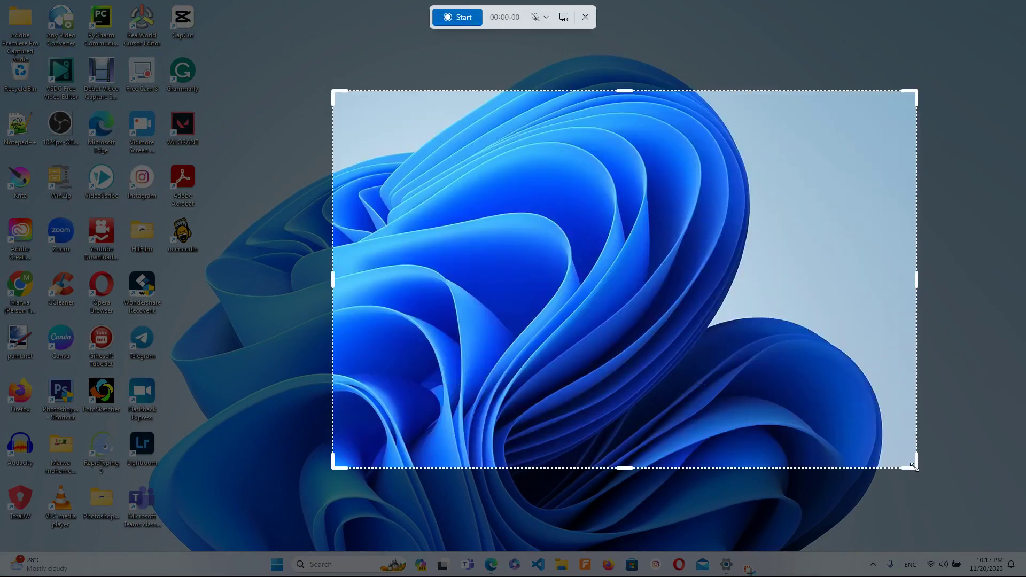
Step: Unmute the microphone for the screen recording, keeping Microphone (2- USB PnP Audio Device) as its source
{"action": "left_click", "coordinate": [535, 17]}
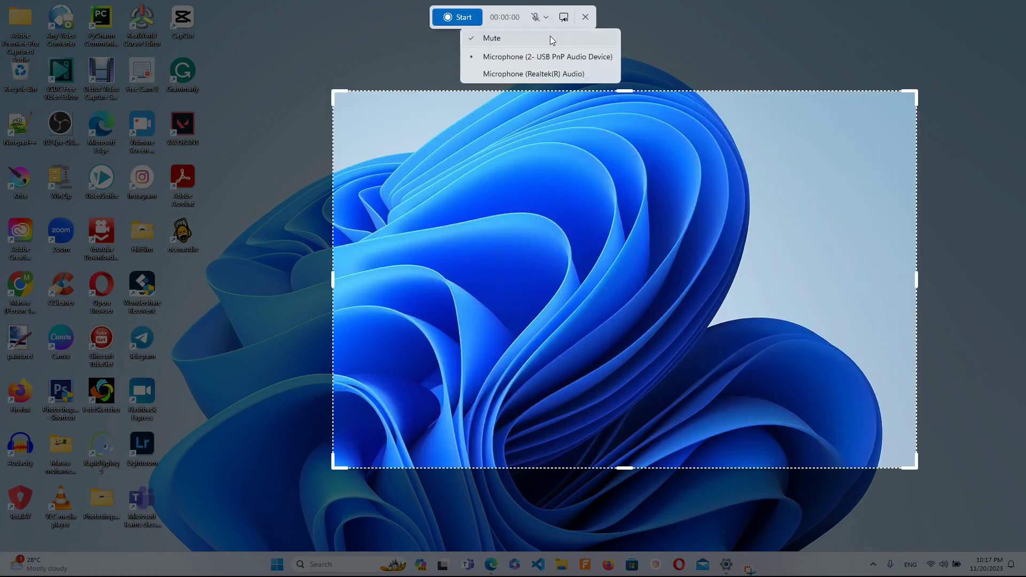
{"action": "left_click", "coordinate": [506, 62]}
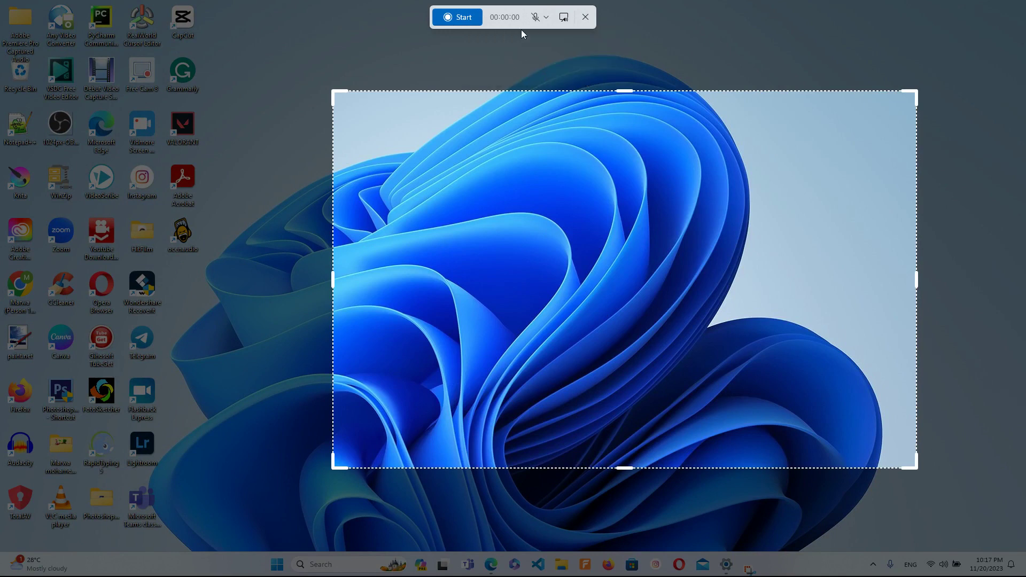
{"action": "left_click", "coordinate": [536, 18]}
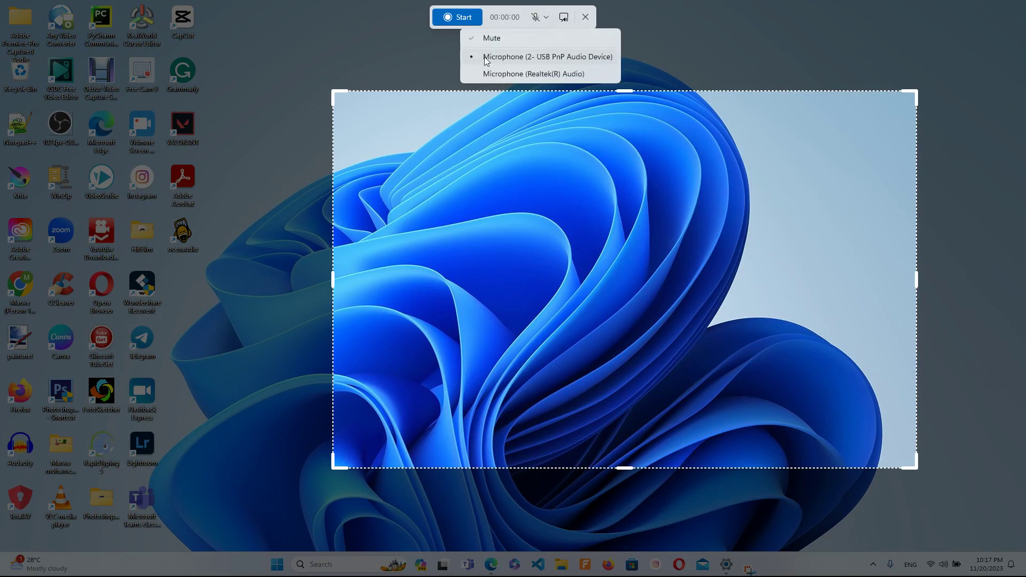
{"action": "left_click", "coordinate": [477, 41]}
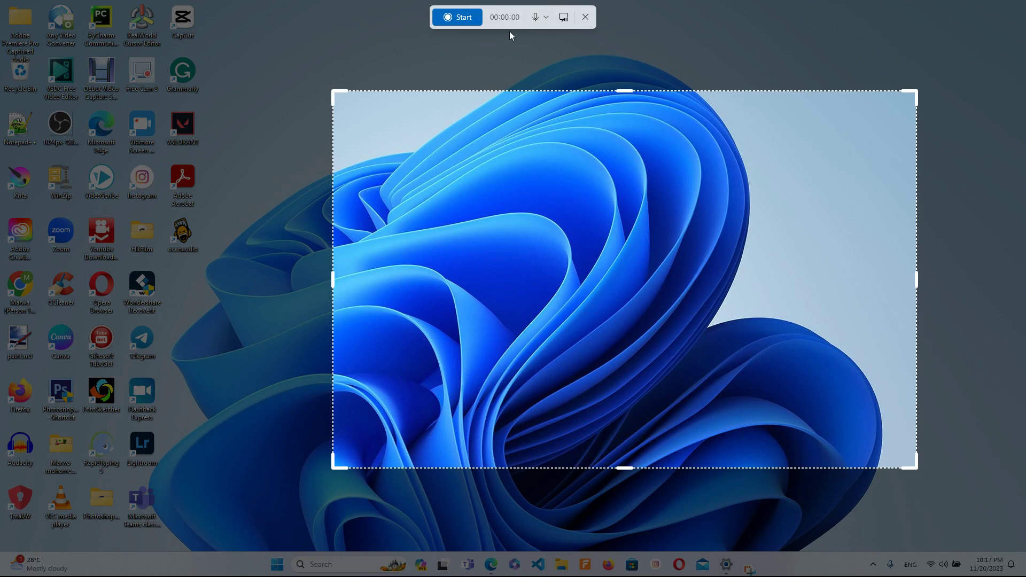
Step: Record the marked area for about 10 seconds and play back the clip before closing Snipping Tool
{"action": "left_click", "coordinate": [452, 19]}
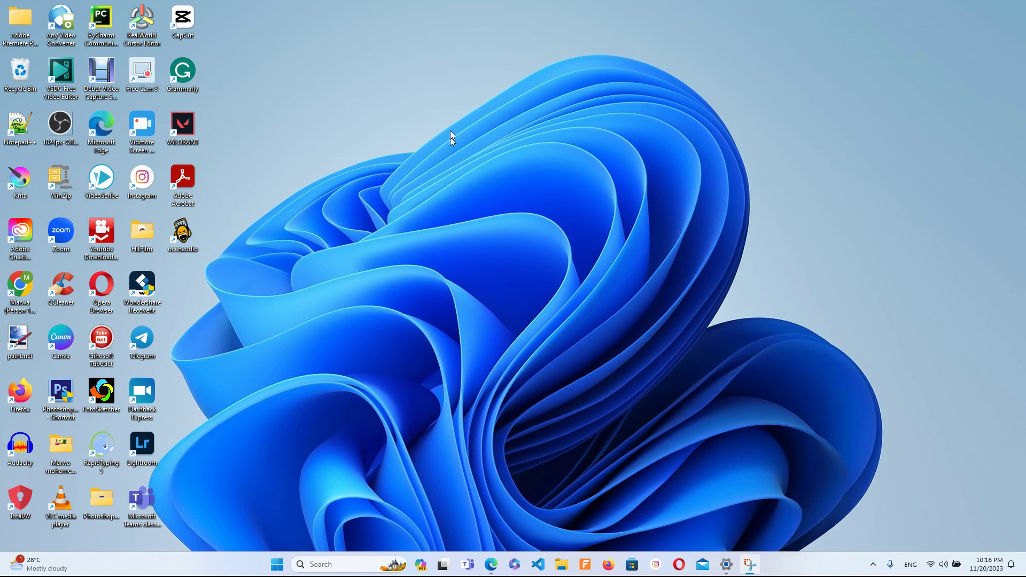
{"action": "left_click", "coordinate": [477, 17]}
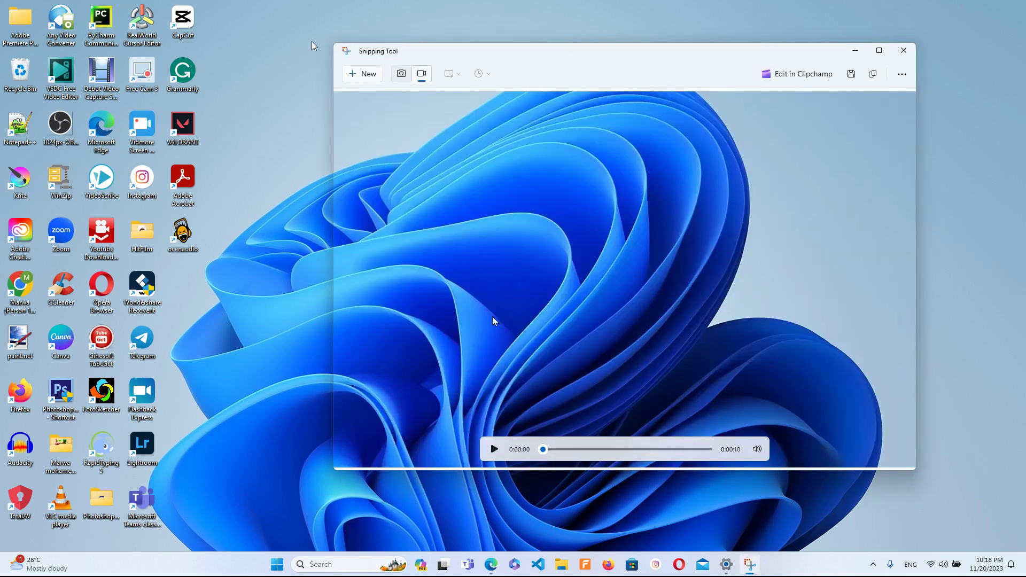
{"action": "left_click", "coordinate": [493, 449]}
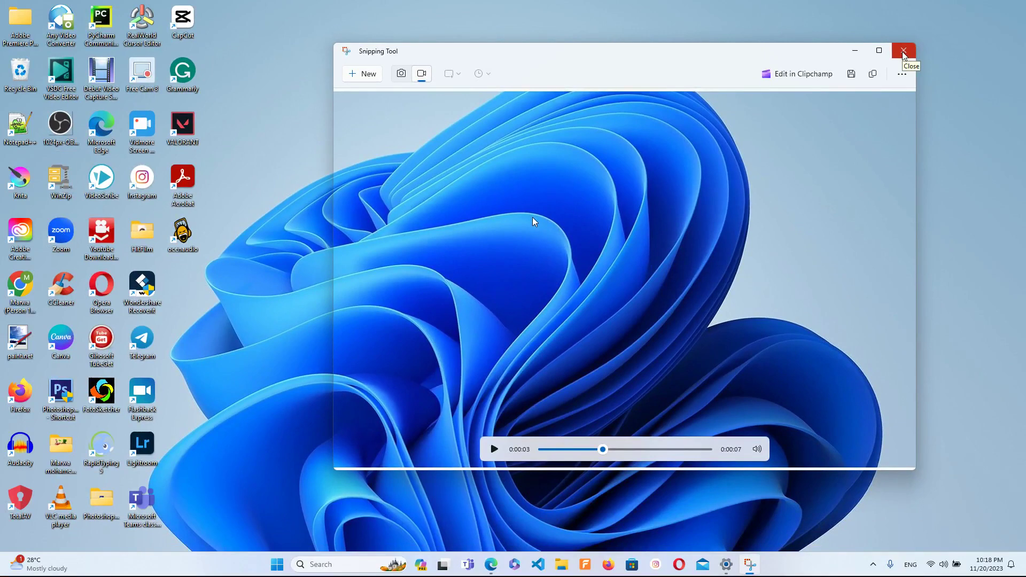
{"action": "left_click", "coordinate": [903, 51]}
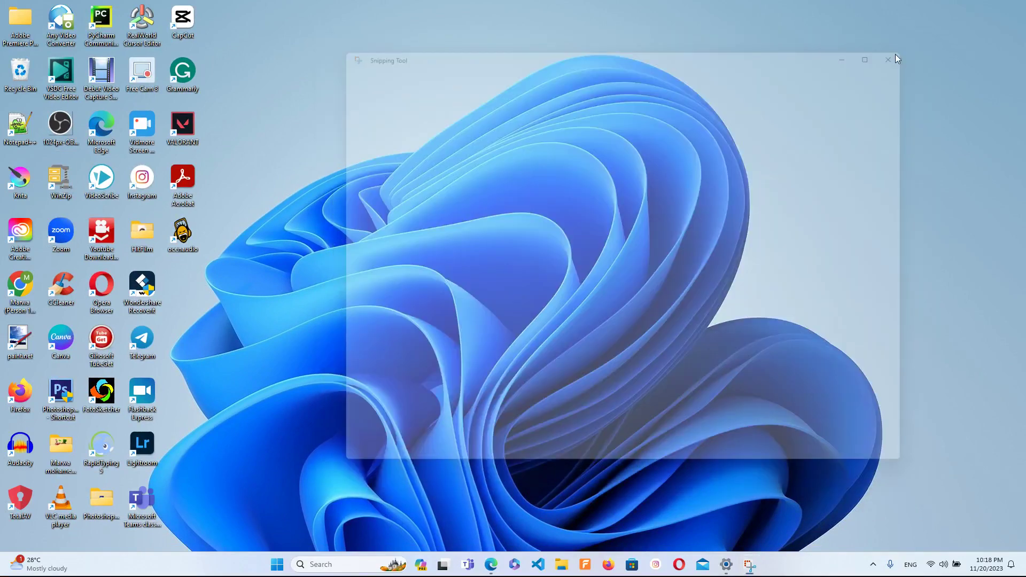
Step: Search Windows for "settings" and open the Settings app
{"action": "left_click", "coordinate": [345, 566]}
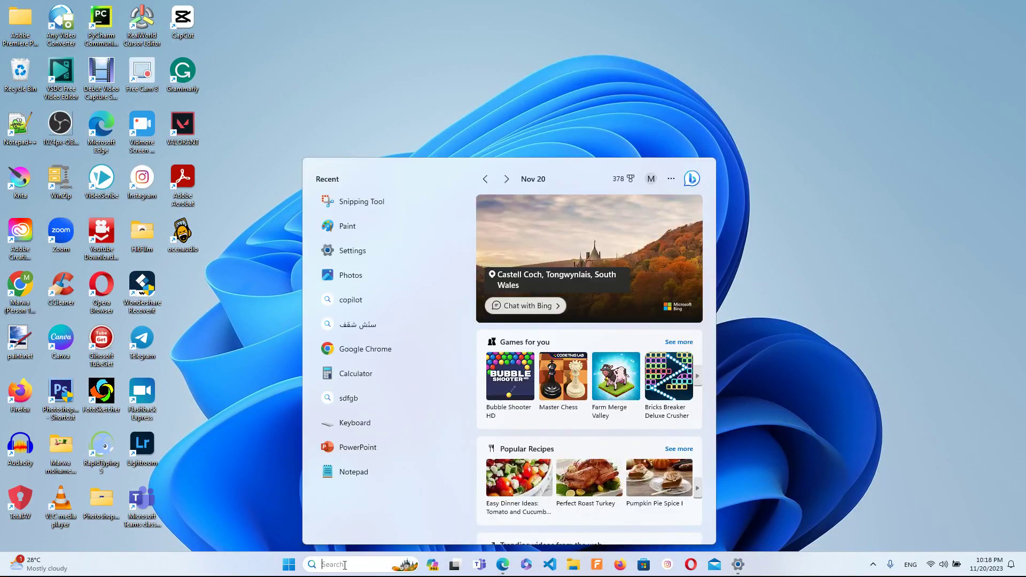
{"action": "type", "text": "settings"}
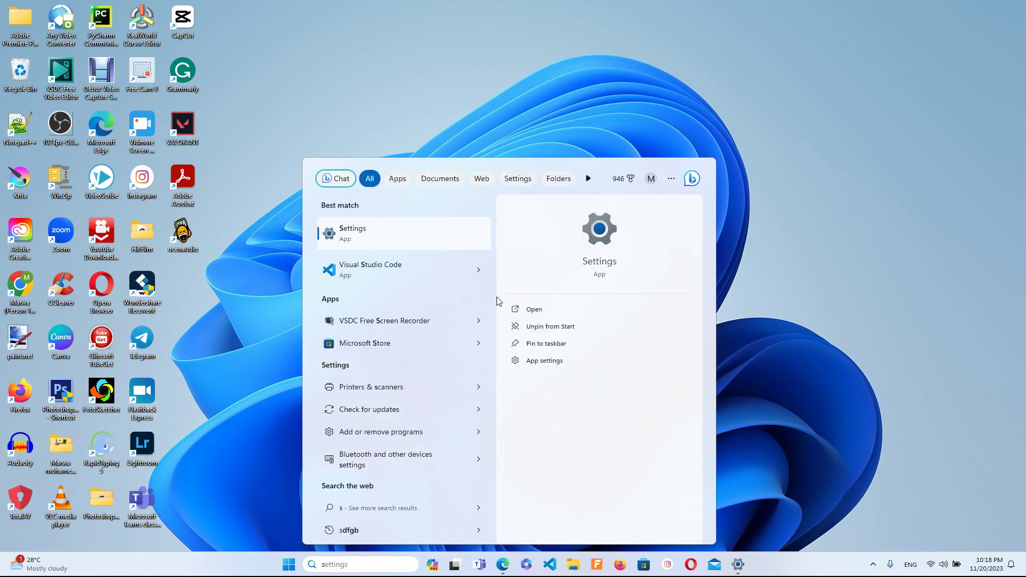
{"action": "left_click", "coordinate": [532, 310]}
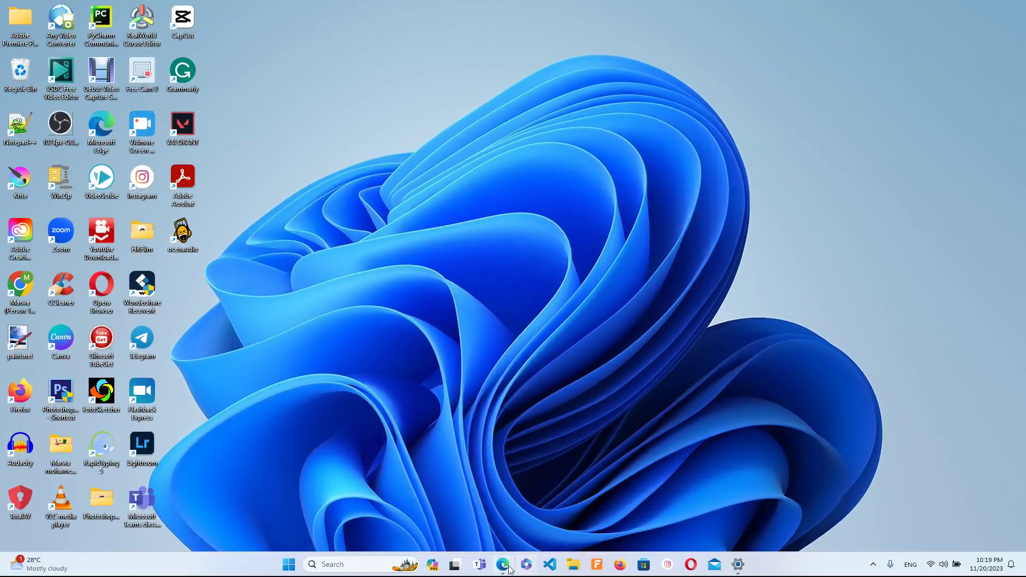
Step: Open the Downloads folder in File Explorer and close the window
{"action": "left_click", "coordinate": [572, 565]}
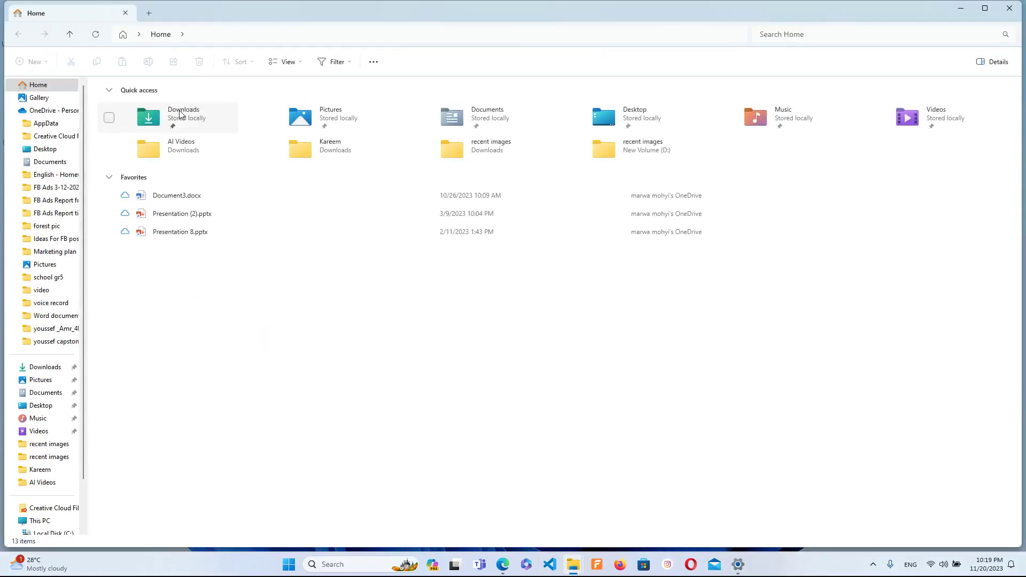
{"action": "double_click", "coordinate": [177, 116]}
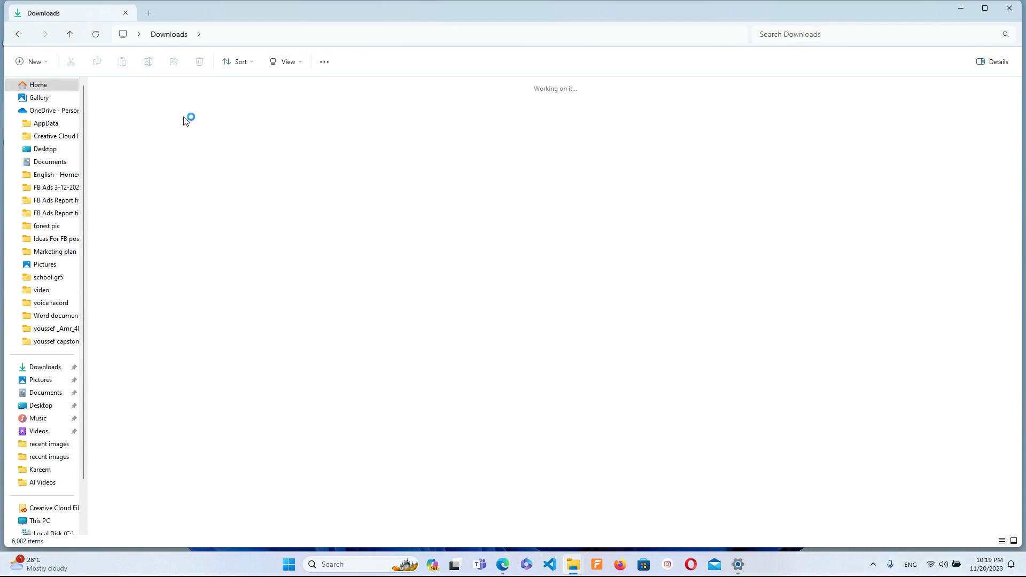
{"action": "left_click", "coordinate": [1015, 9]}
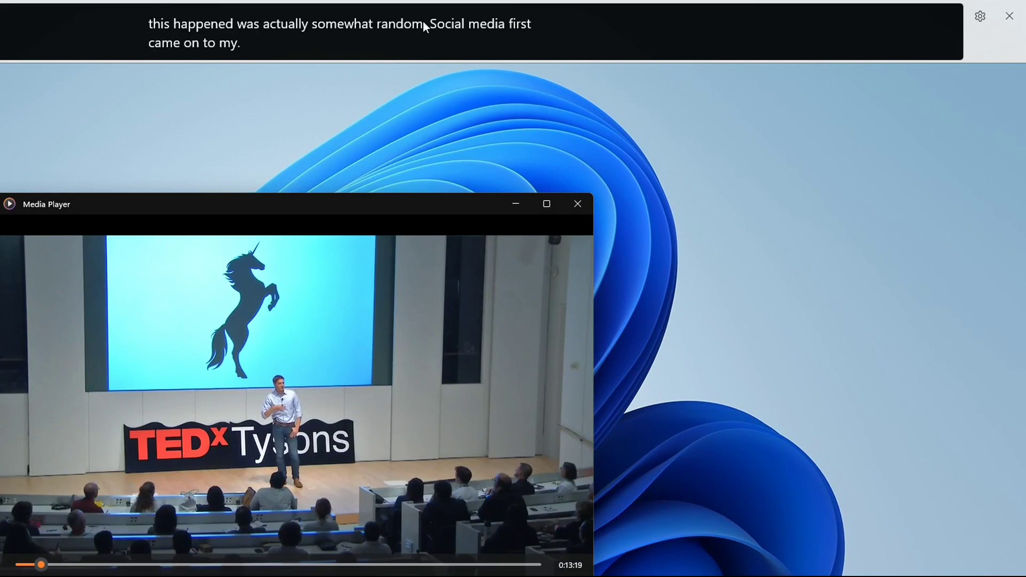
Step: Close the live captions bar and the Media Player window
{"action": "left_click", "coordinate": [1009, 18]}
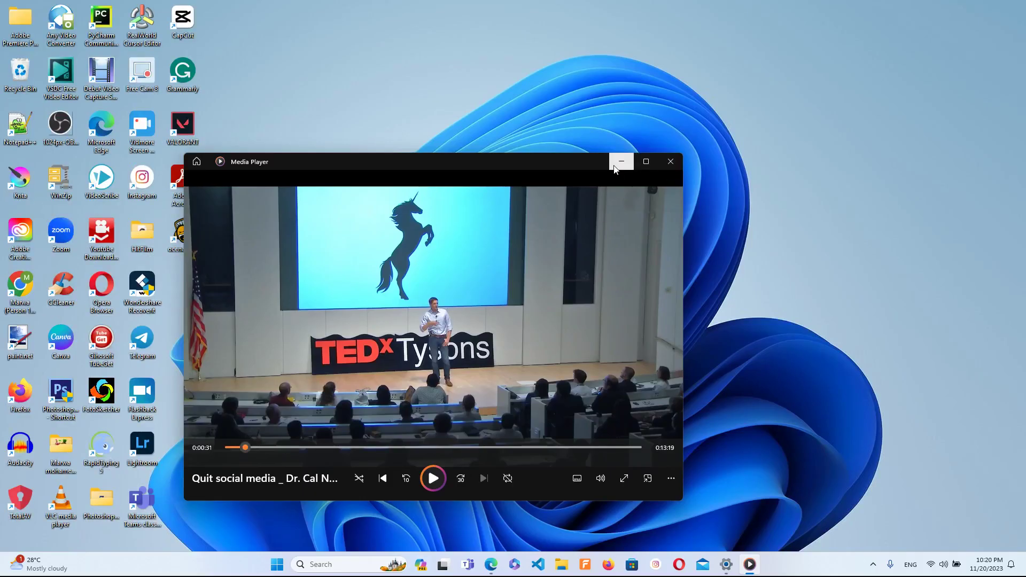
{"action": "left_click", "coordinate": [670, 161]}
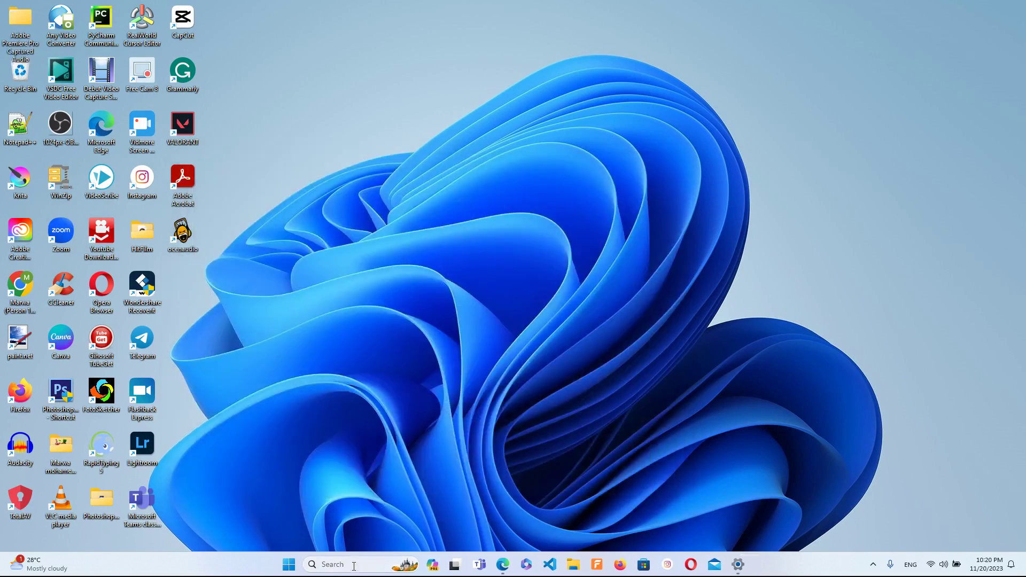
Step: Switch to Photos, open TextToImage_8_20231103.jpeg from the Downloads folder for editing, and bring up its light and color adjustments
{"action": "key", "text": "super+s"}
{"action": "left_click", "coordinate": [816, 440]}
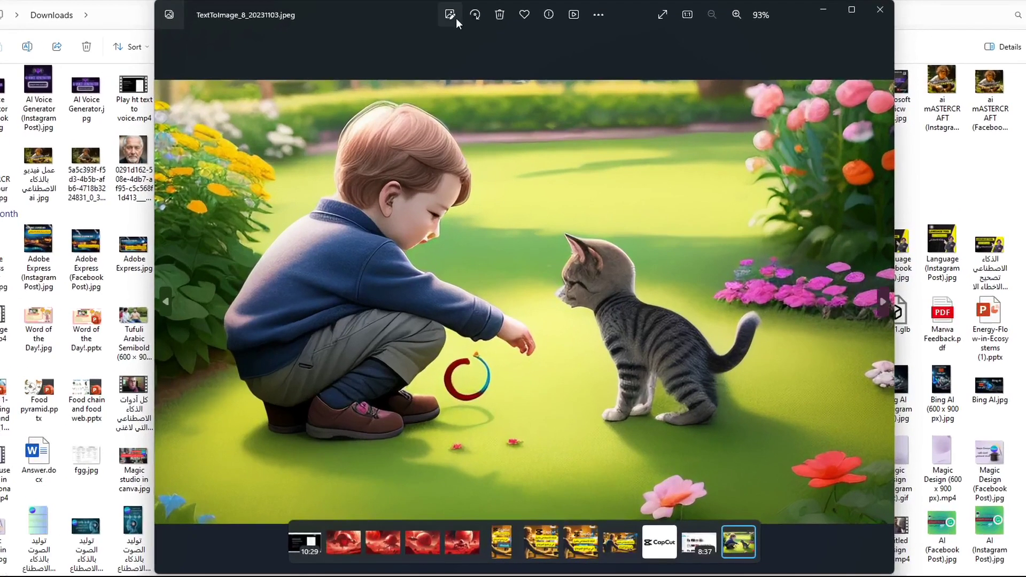
{"action": "left_click", "coordinate": [450, 16]}
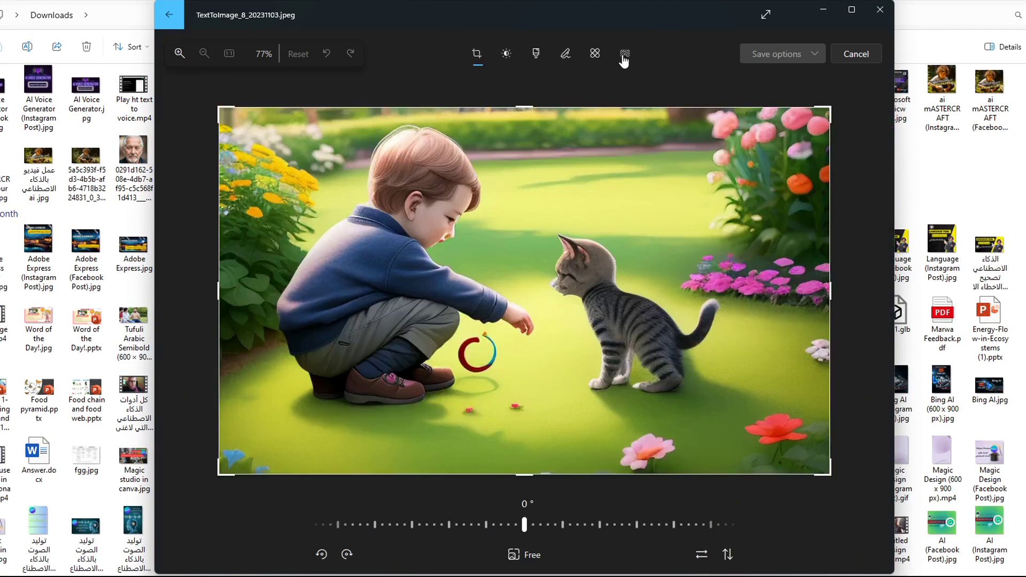
{"action": "left_click", "coordinate": [507, 55]}
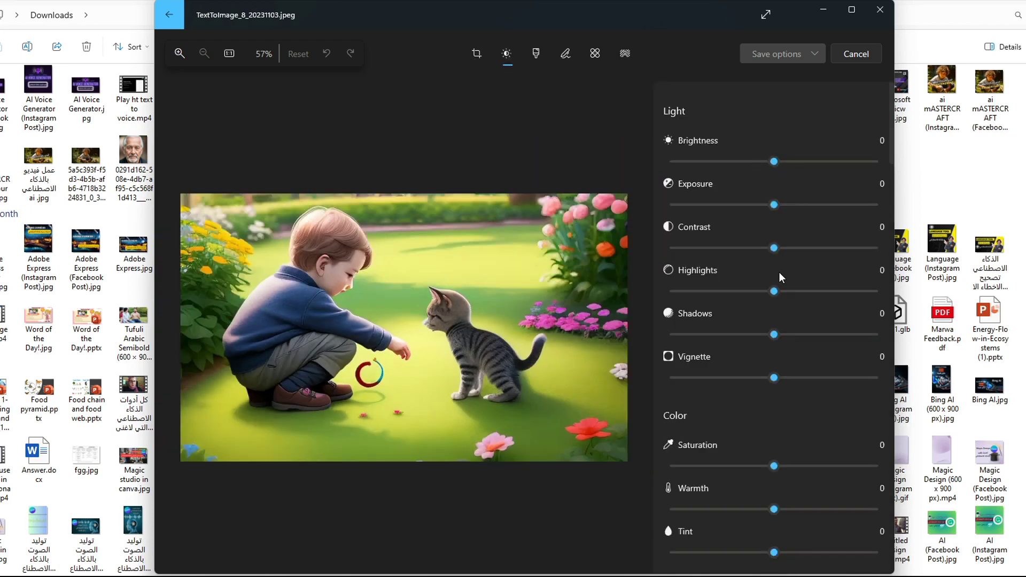
{"action": "mouse_move", "coordinate": [774, 248]}
{"action": "left_mouse_down"}
{"action": "mouse_move", "coordinate": [791, 246]}
{"action": "mouse_move", "coordinate": [760, 249]}
{"action": "mouse_move", "coordinate": [775, 249]}
{"action": "left_mouse_up"}
Step: Blur the photo's background at intensity 100, and apply a second background blur at the same intensity
{"action": "left_click", "coordinate": [625, 56]}
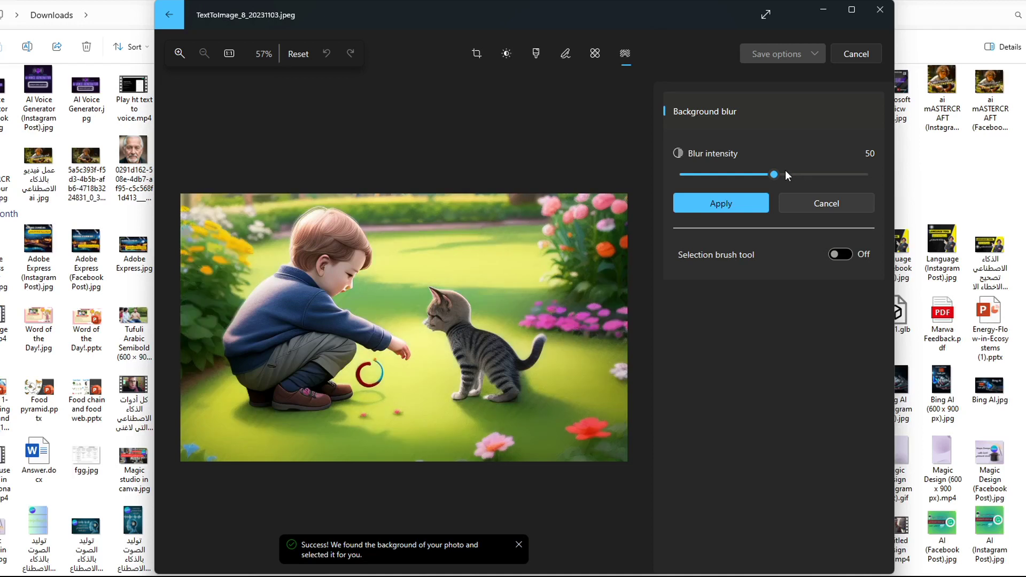
{"action": "left_click_drag", "start_coordinate": [785, 173], "coordinate": [892, 176]}
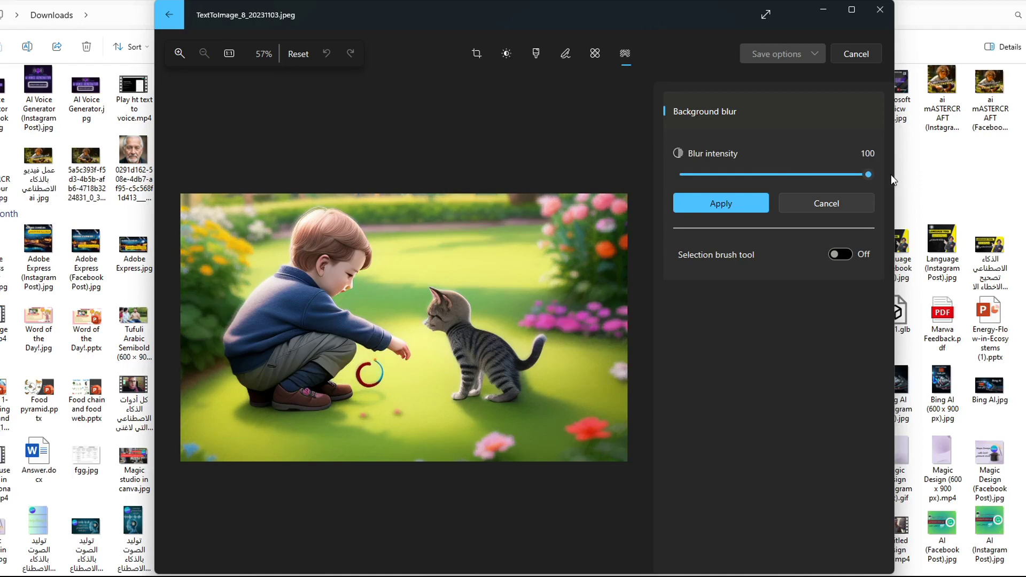
{"action": "left_click", "coordinate": [735, 210]}
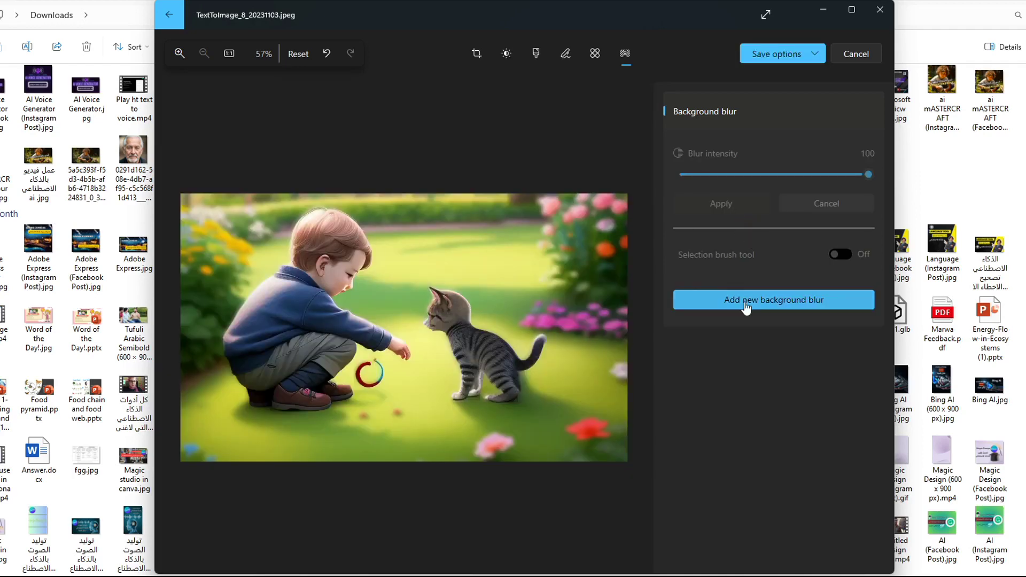
{"action": "left_click", "coordinate": [746, 303]}
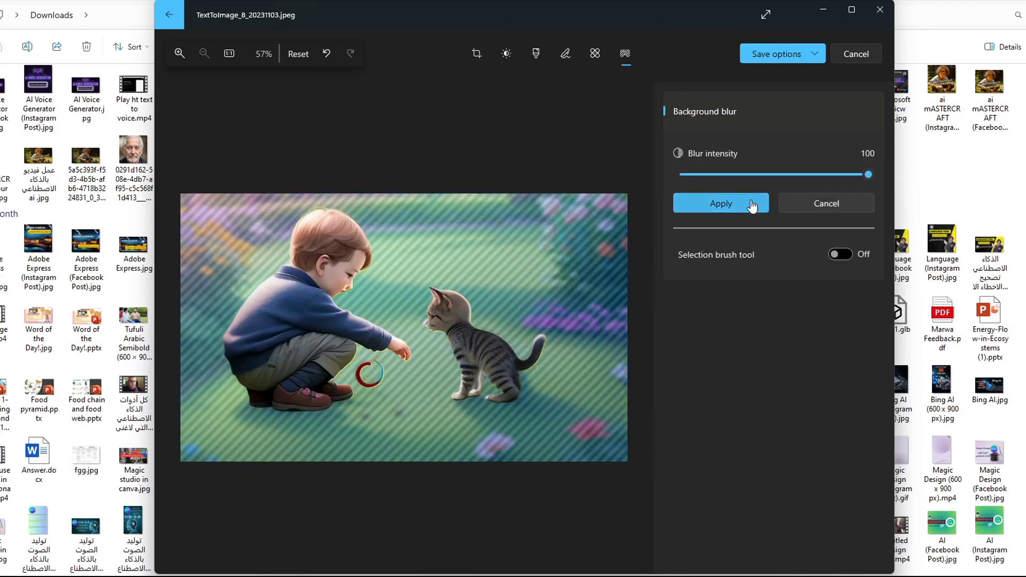
{"action": "left_click", "coordinate": [746, 207]}
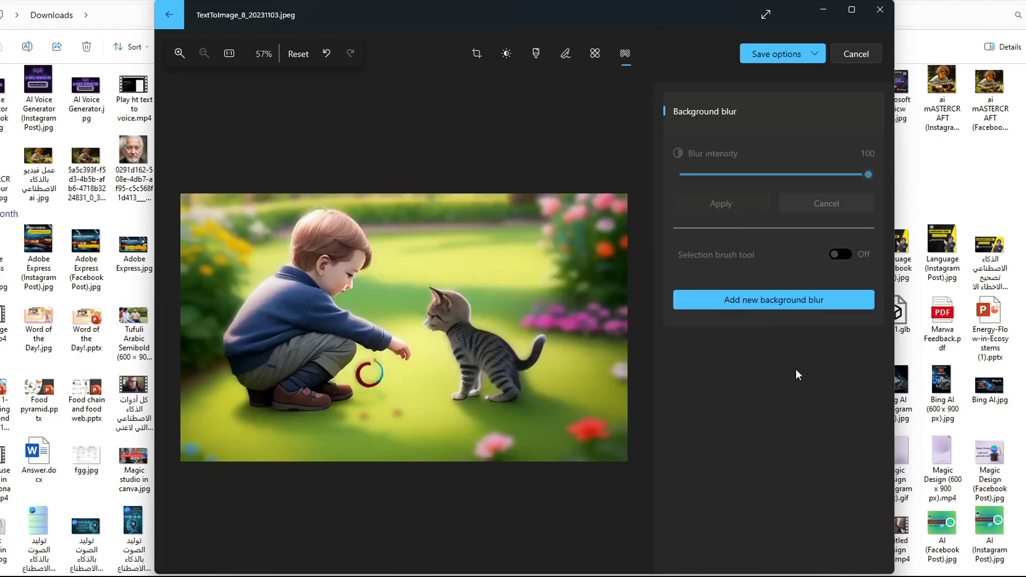